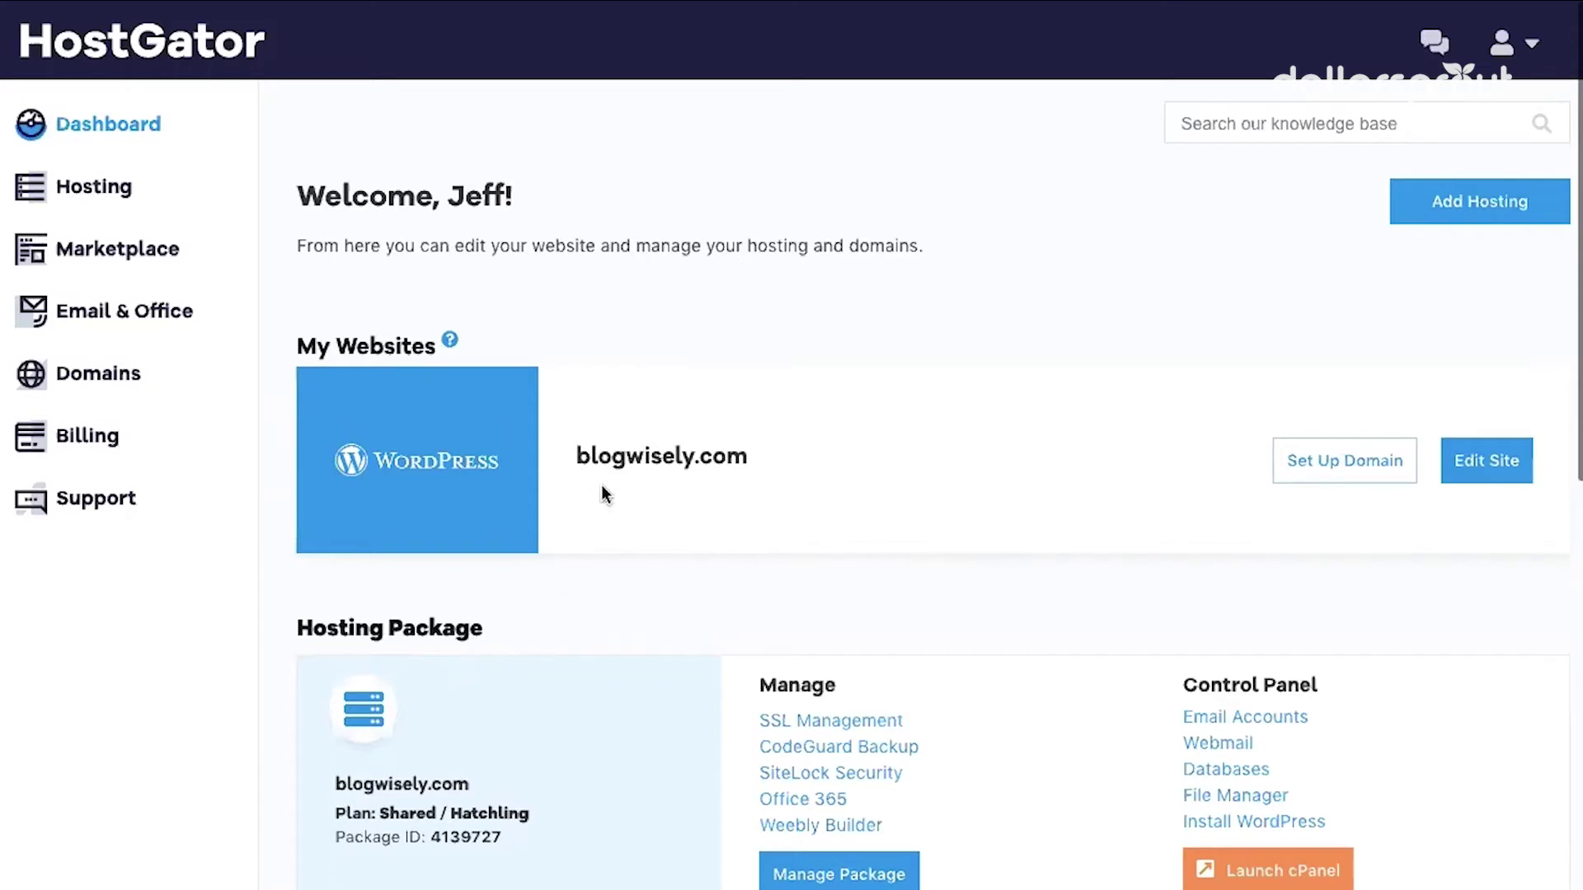
# Open the blogwisely.com hosting package's cPanel home and scroll to its popular tools
pyautogui.click(112, 195)
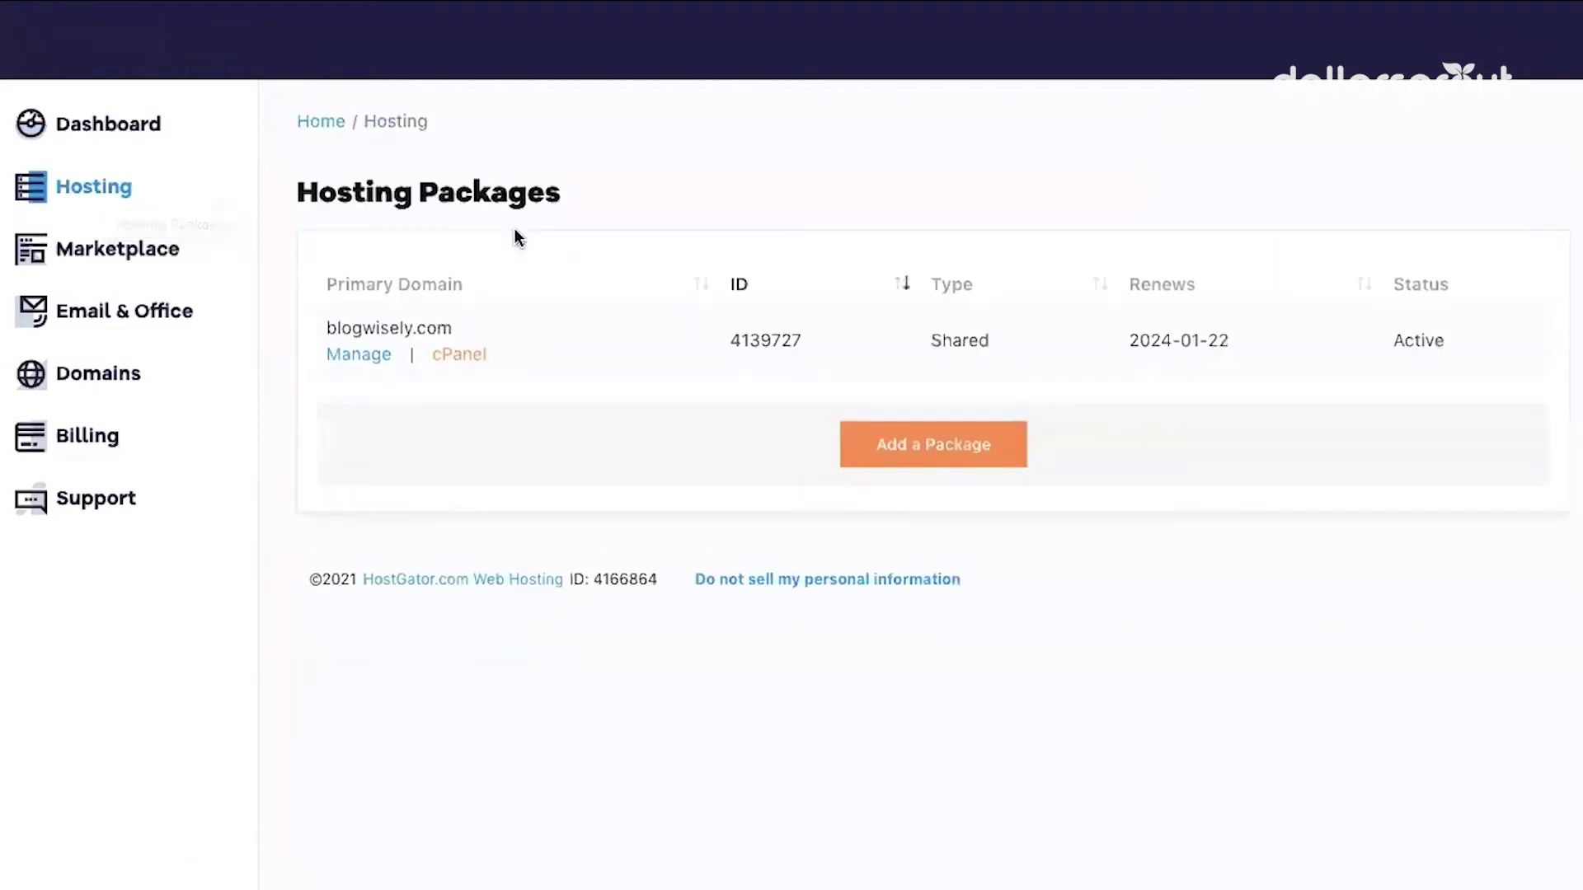
pyautogui.click(361, 356)
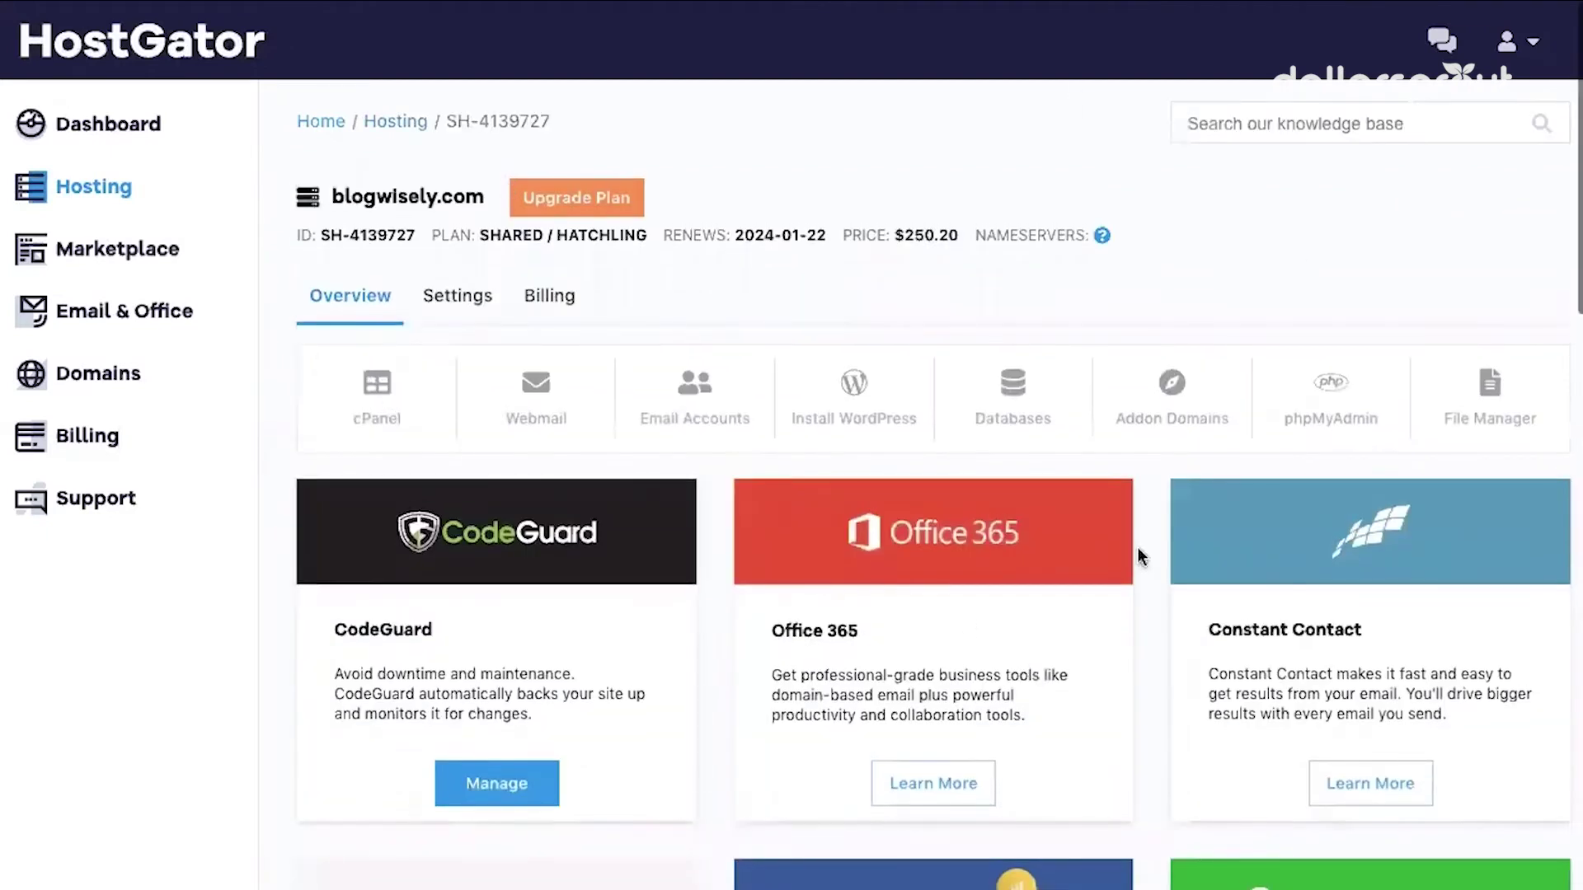
pyautogui.click(541, 410)
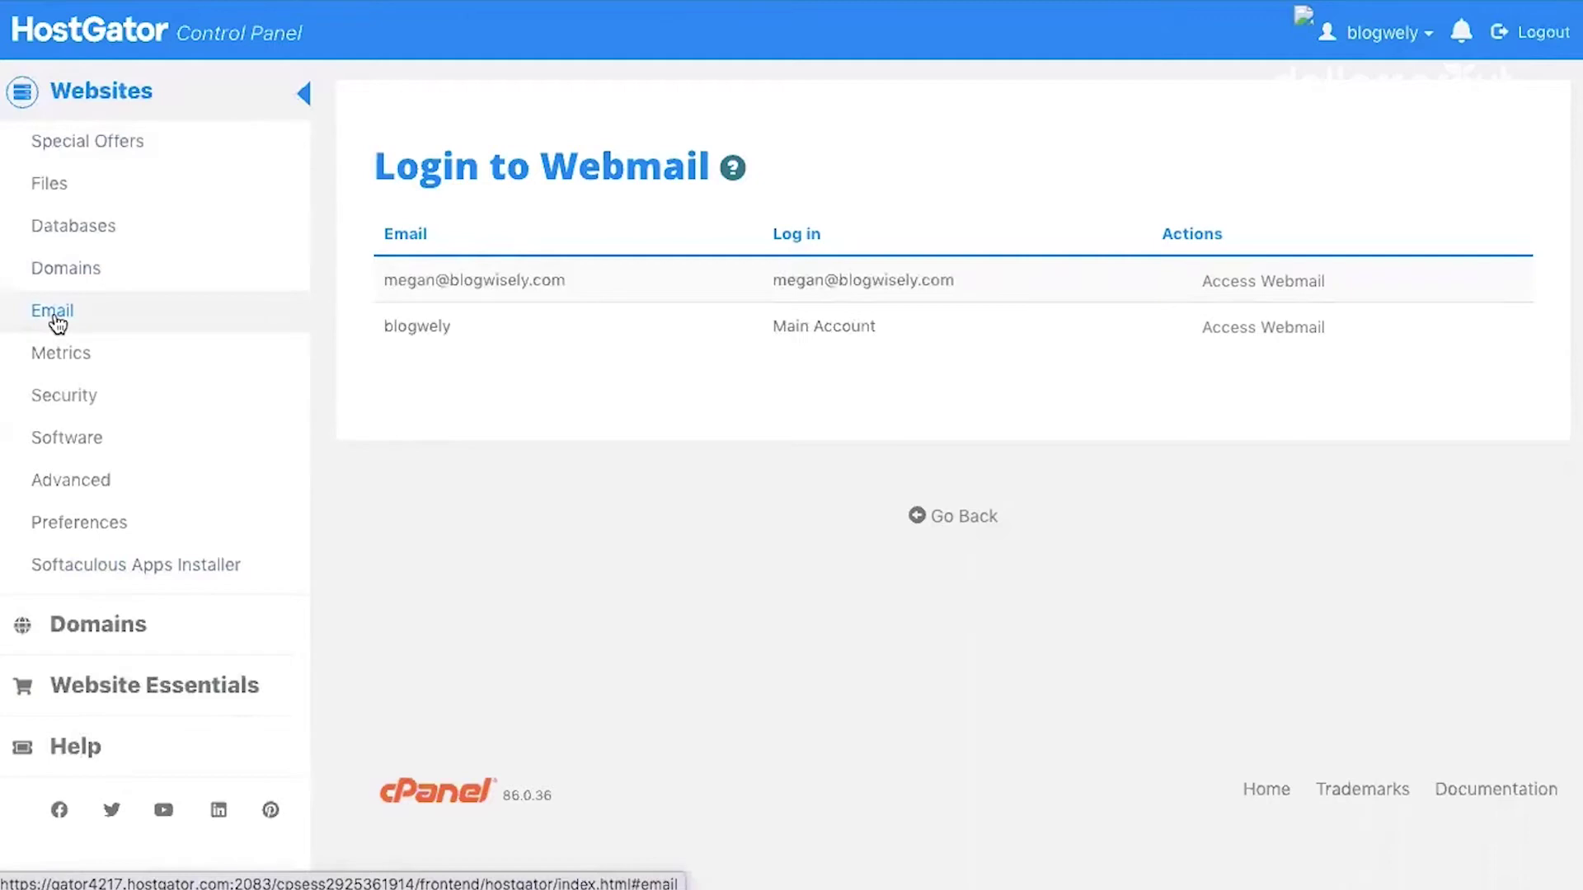
pyautogui.click(54, 317)
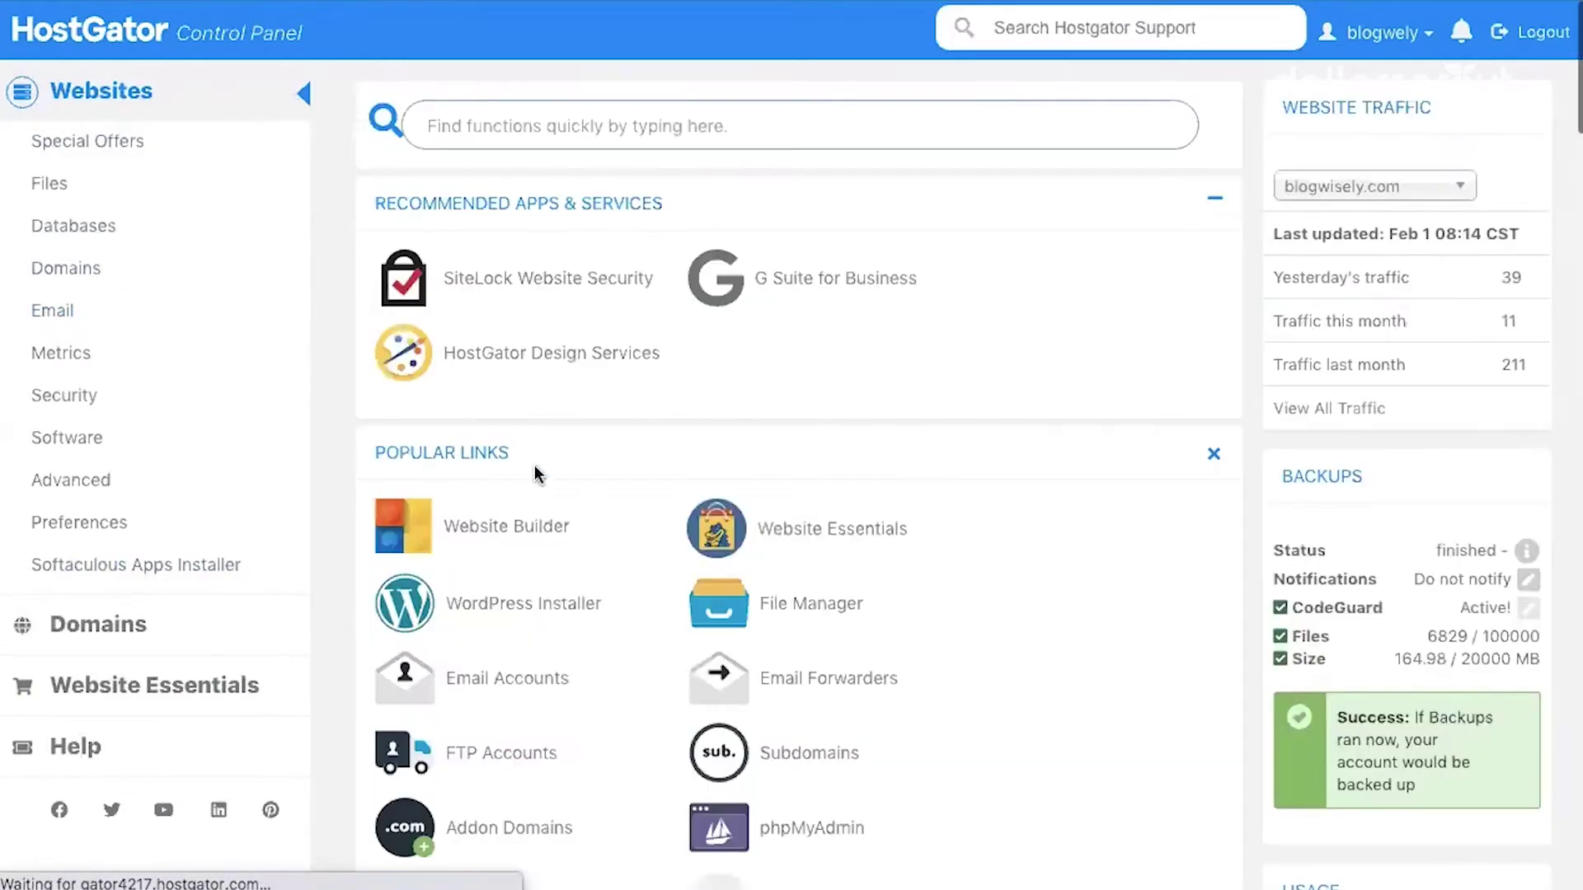
pyautogui.scroll(-2, 364, 414)
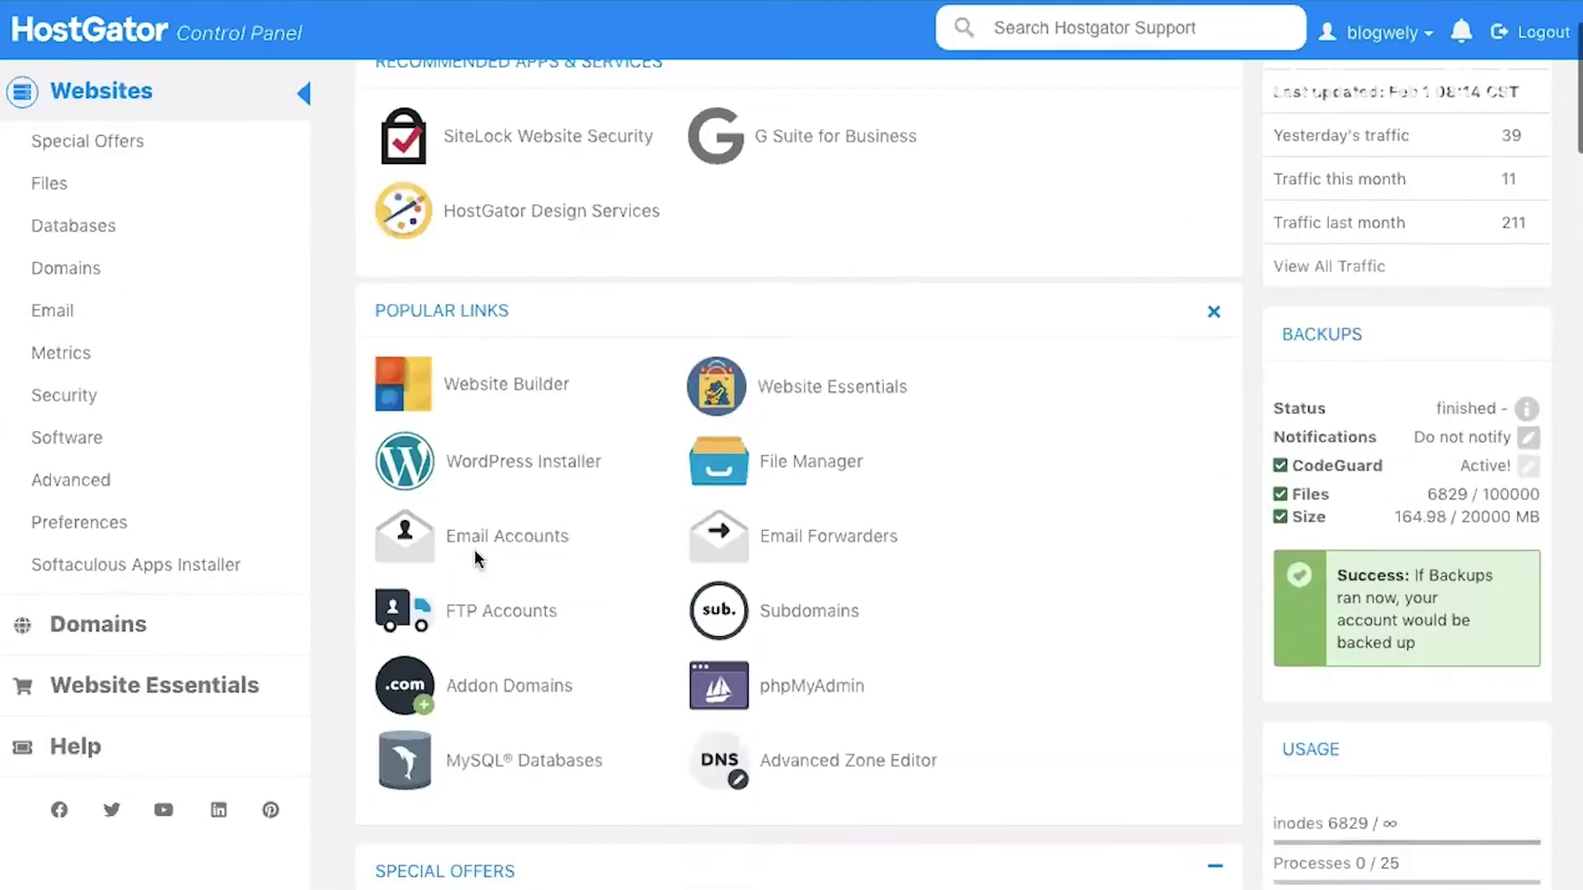
# Open Email Accounts and enter the new blogwisely.com mailbox's address name
pyautogui.click(504, 541)
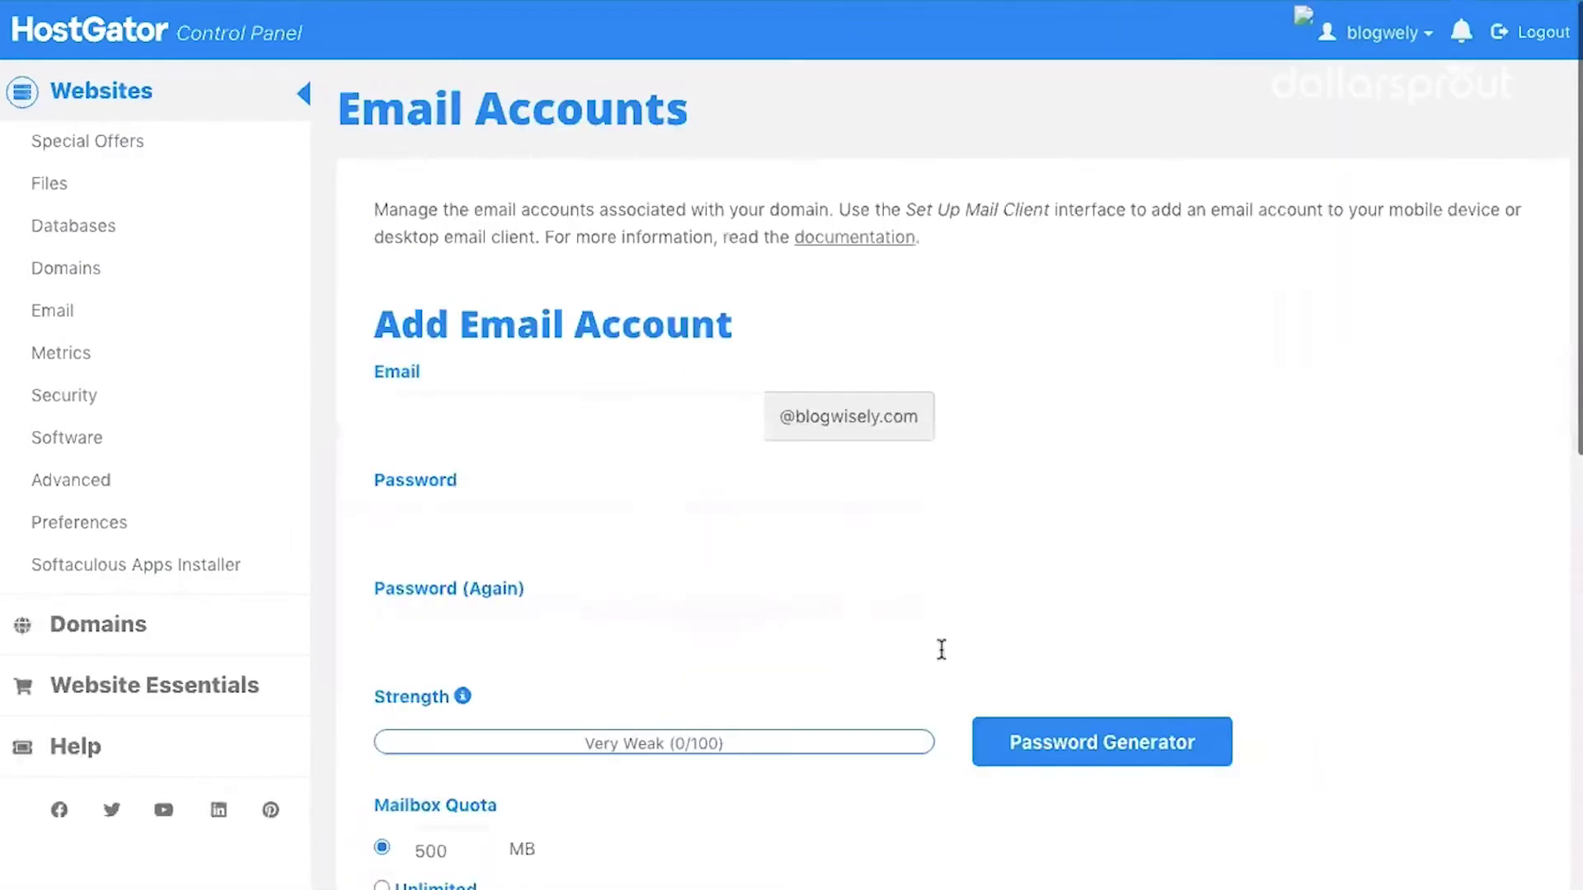
pyautogui.scroll(-1, 396, 489)
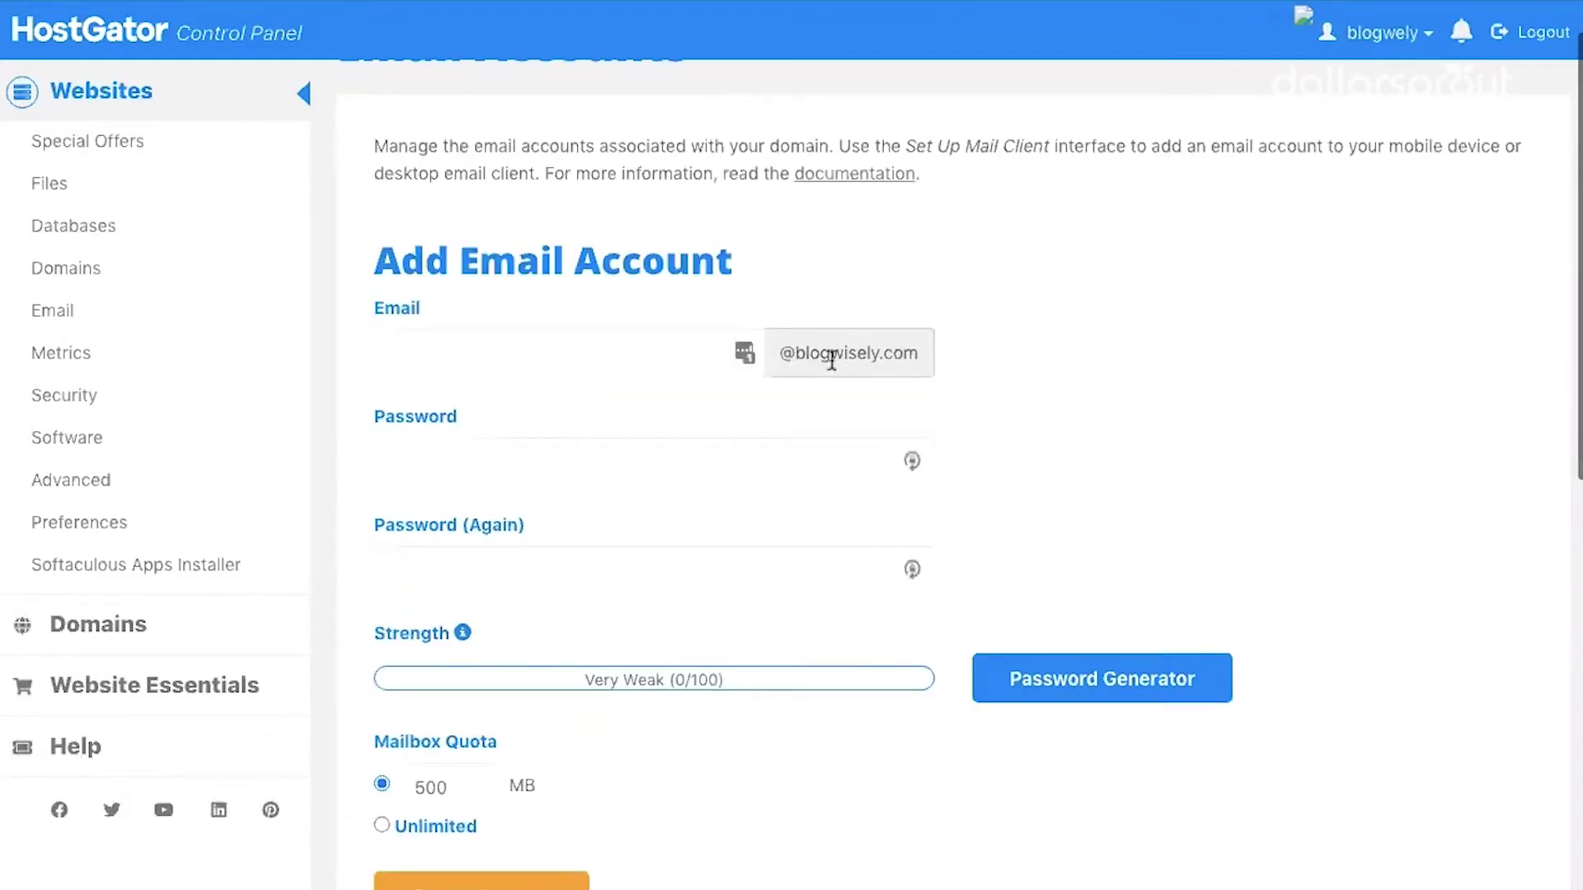
pyautogui.click(473, 357)
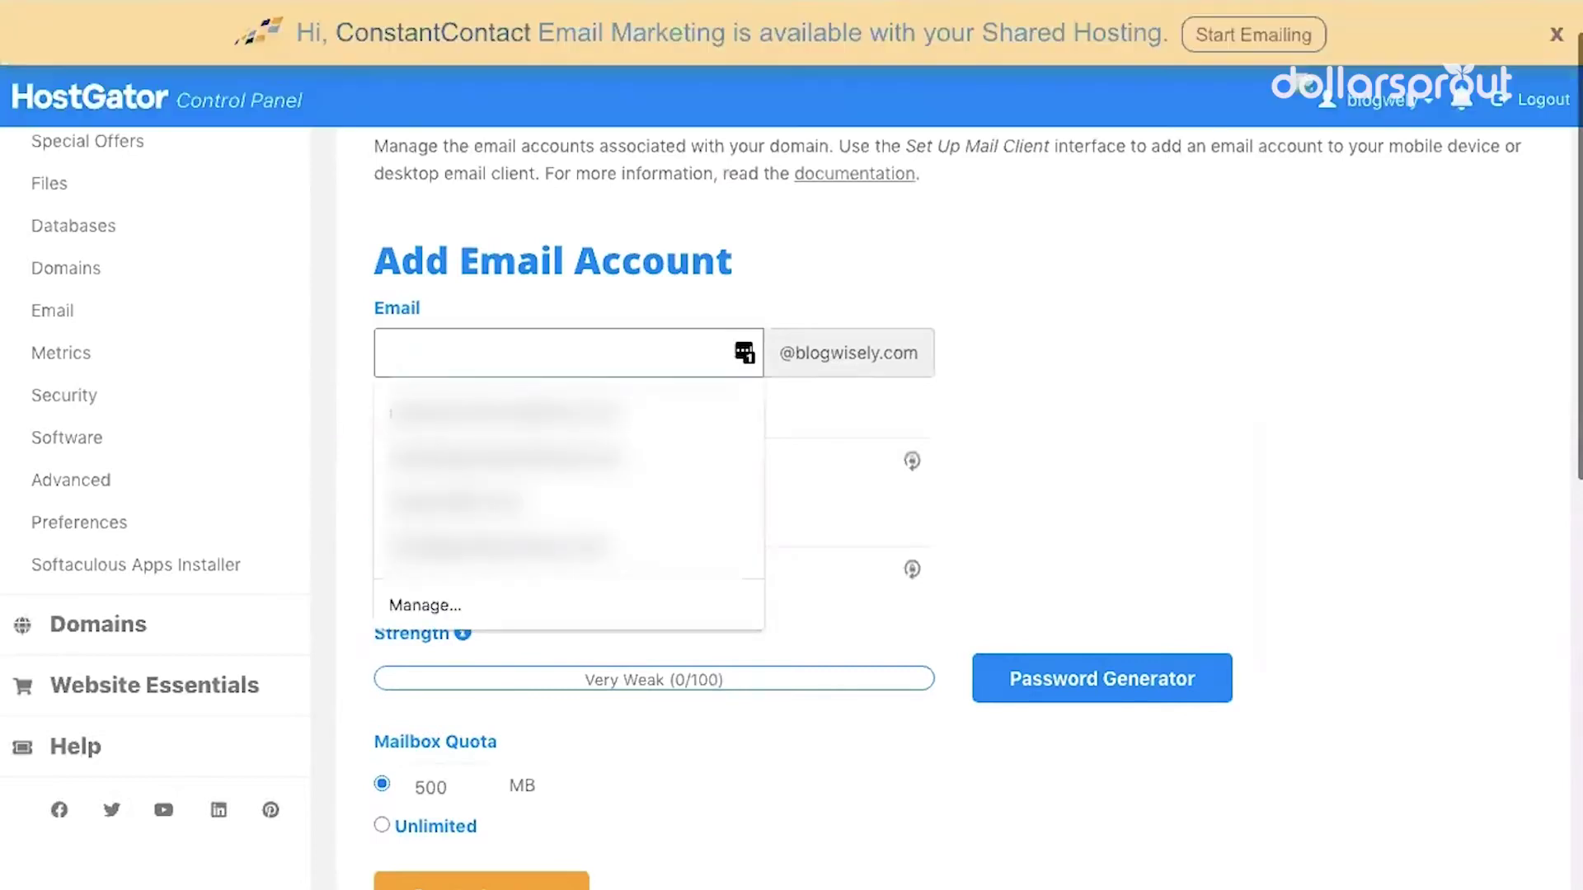
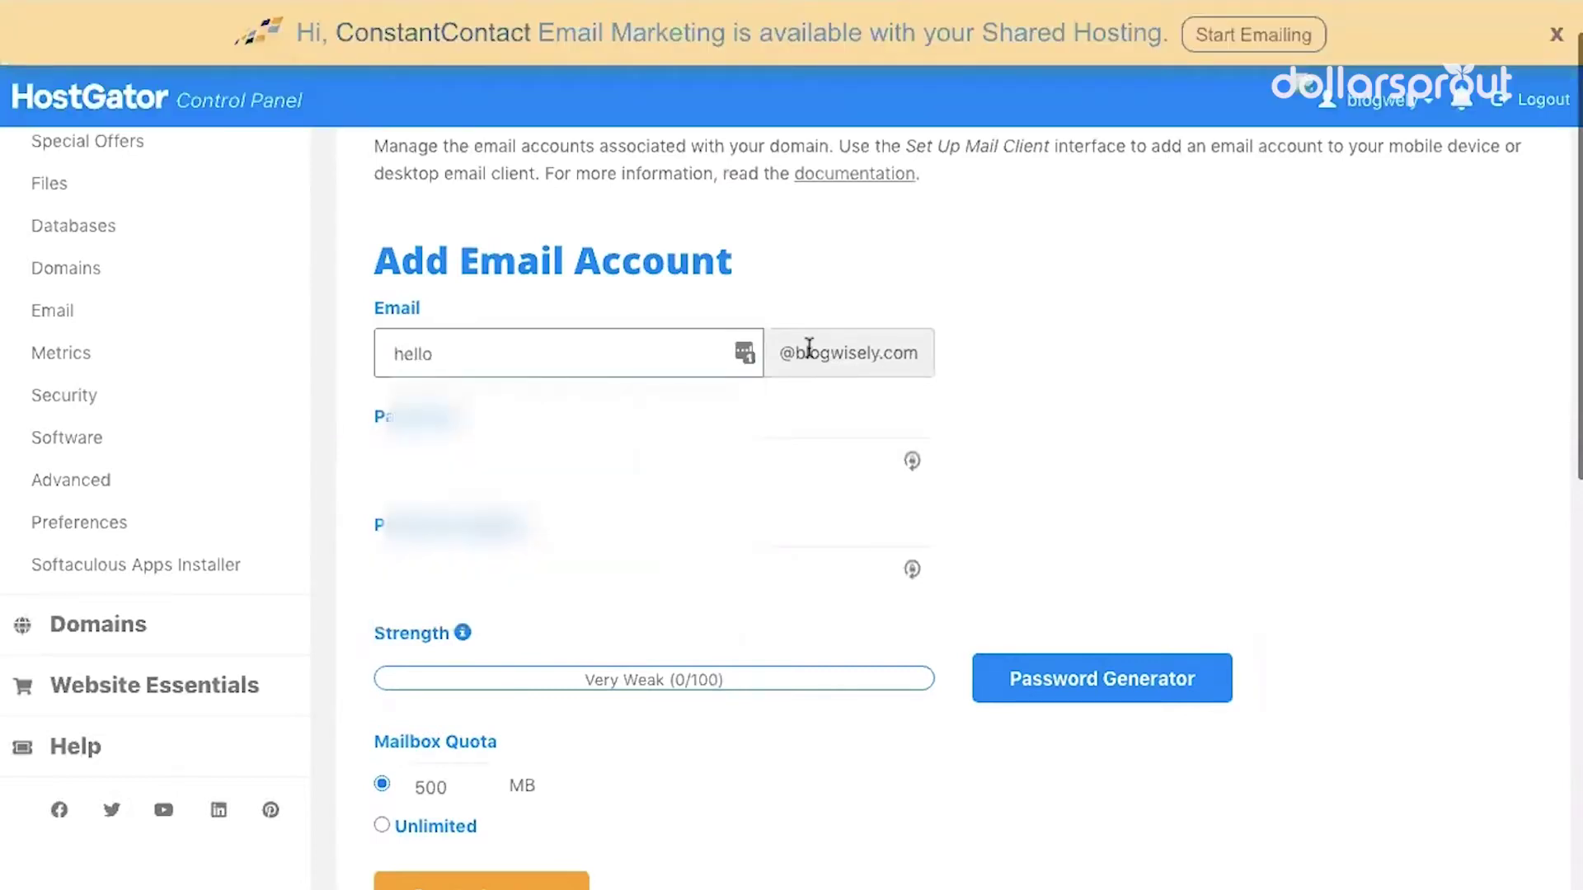
pyautogui.doubleClick(874, 343)
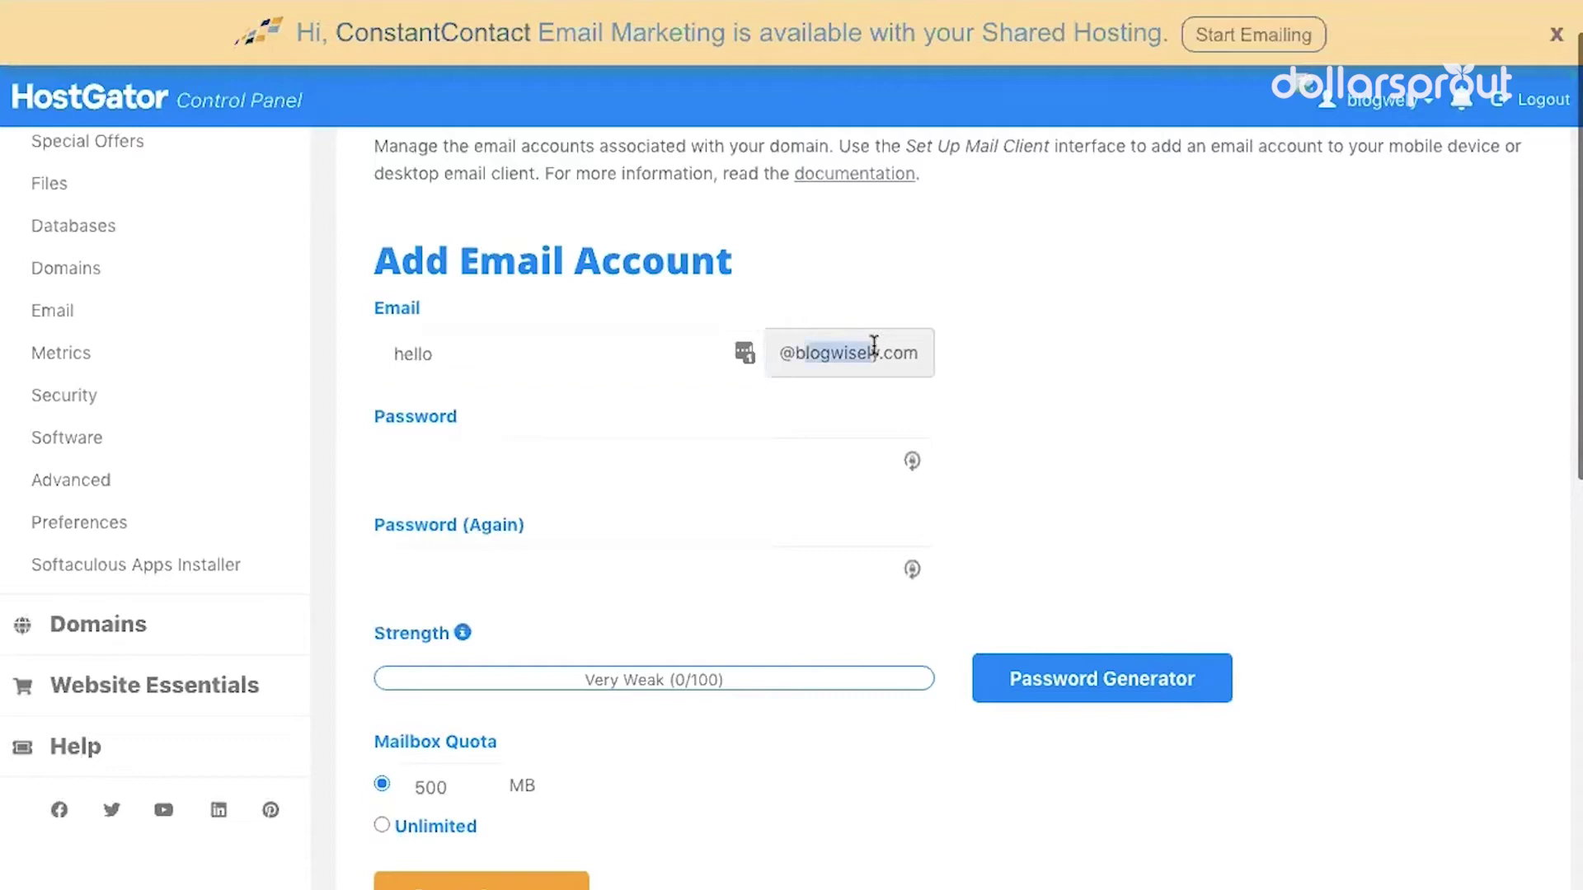
pyautogui.scroll(-1, 1061, 410)
# Generate a strong random password and paste it into both password fields
pyautogui.click(831, 392)
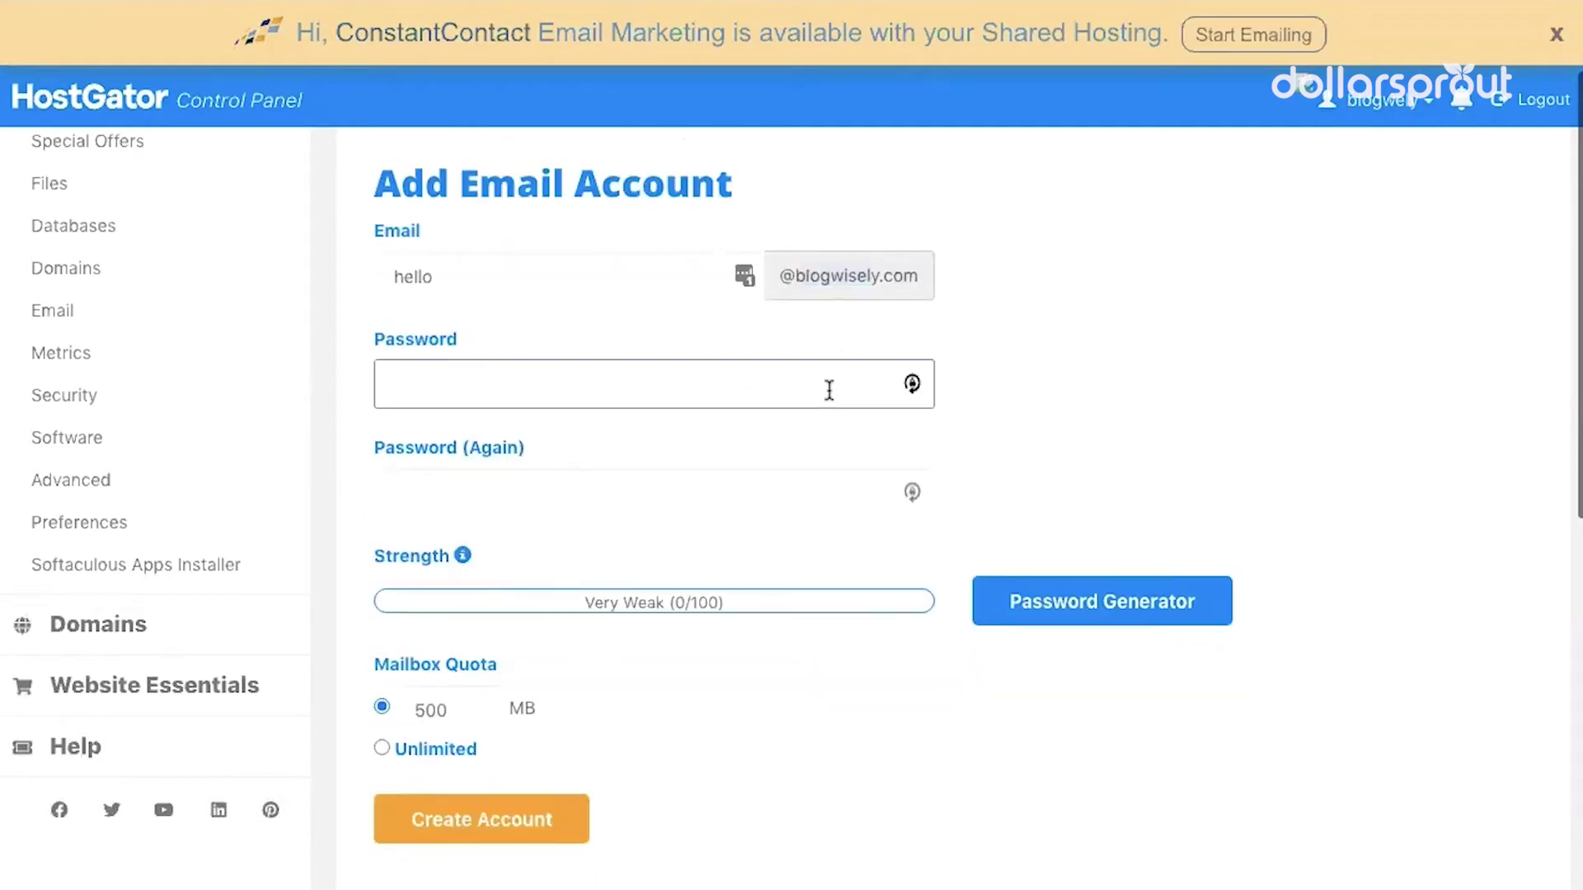
pyautogui.click(912, 386)
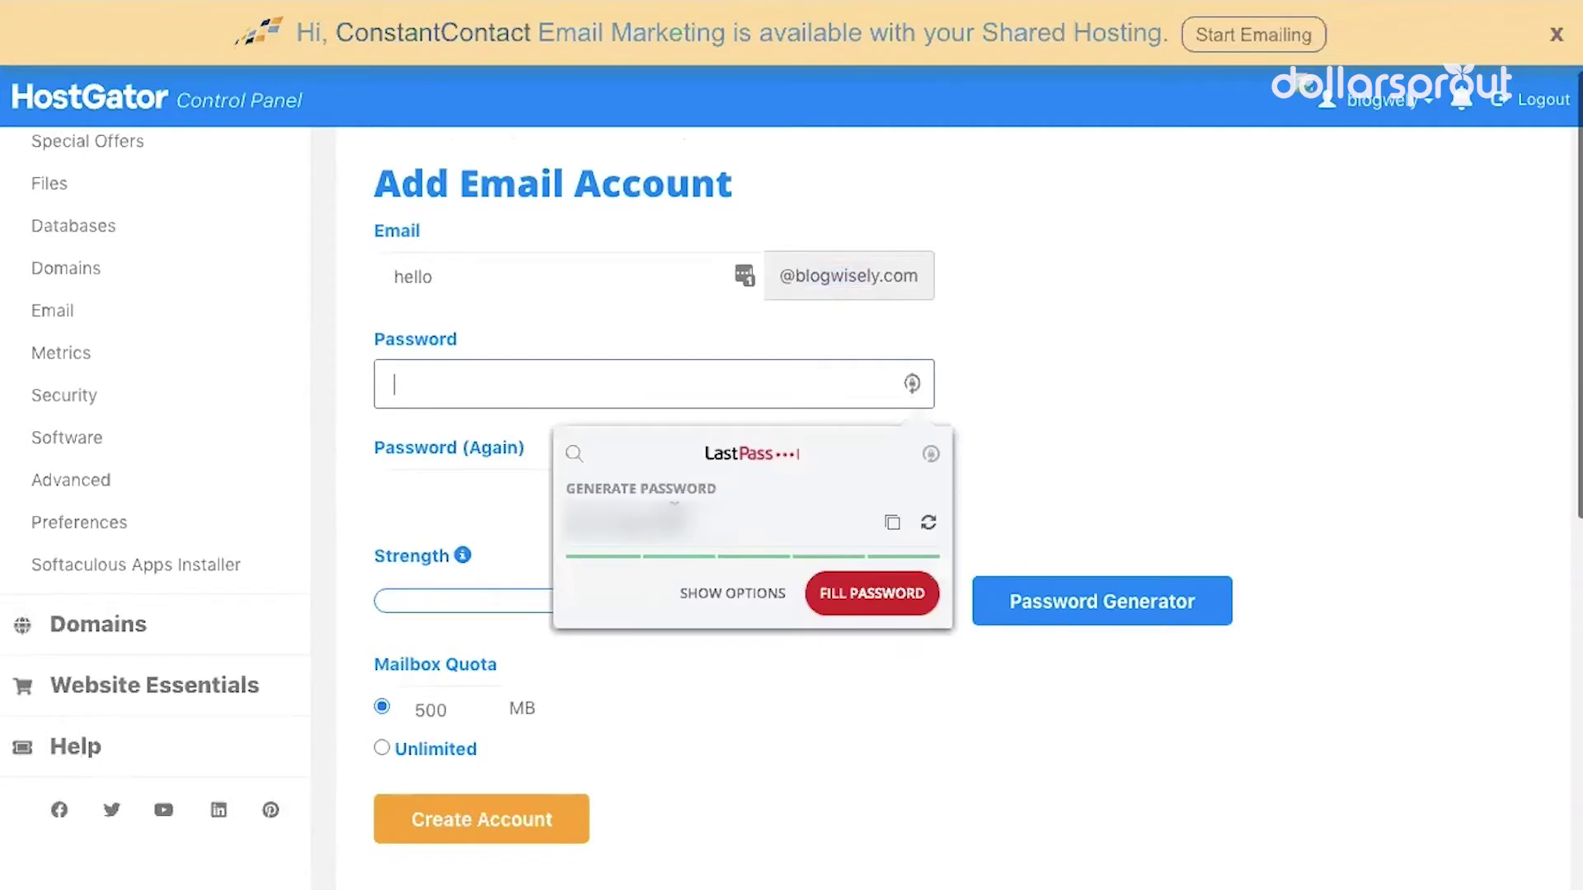
pyautogui.click(485, 392)
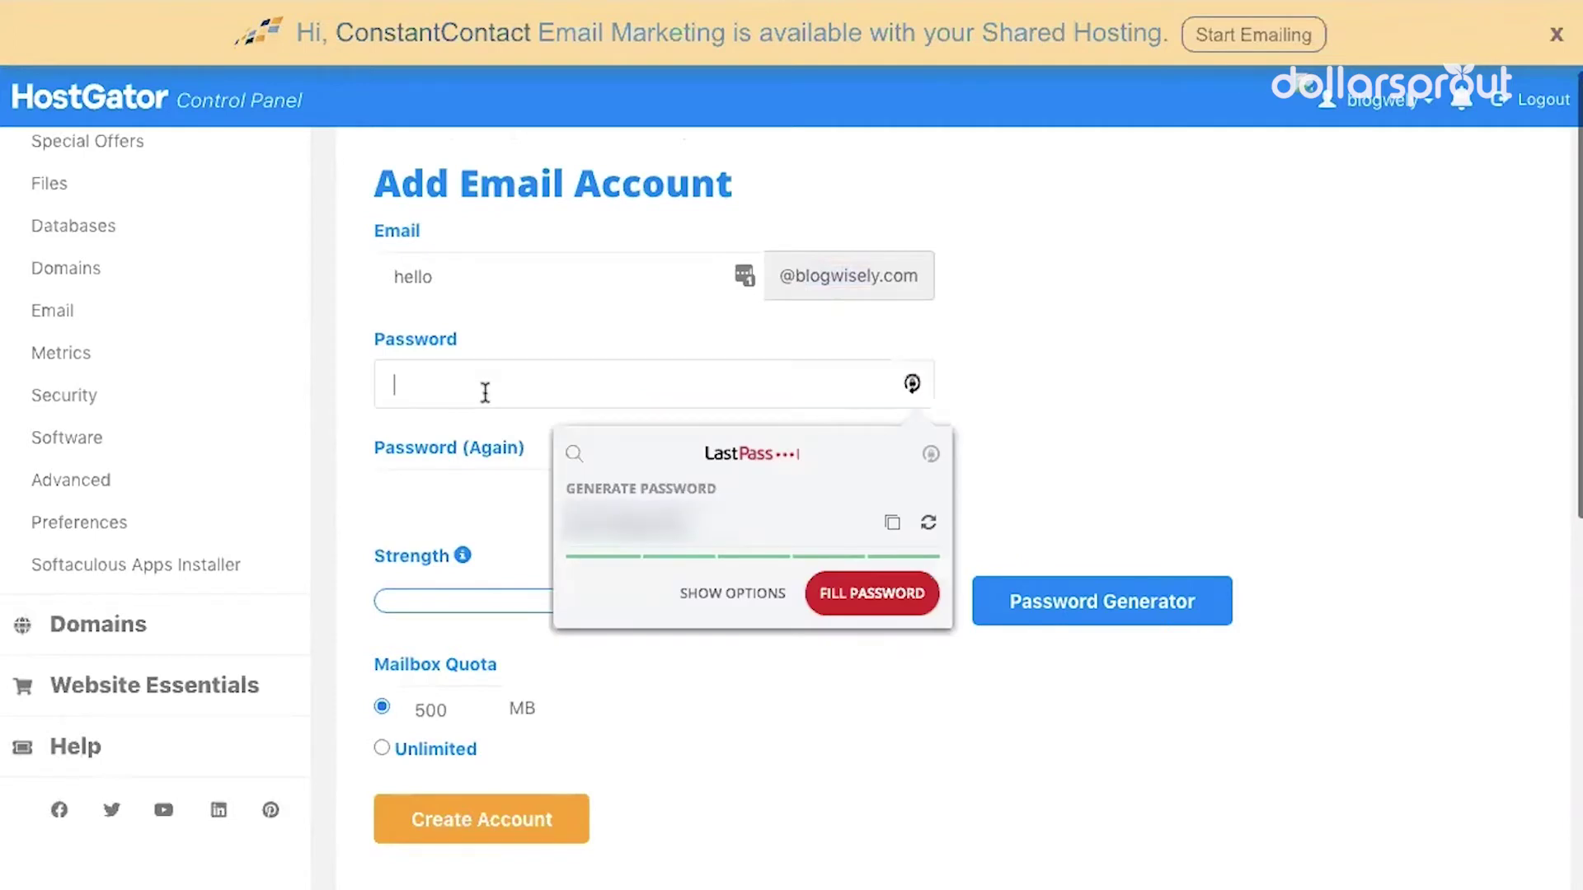
pyautogui.hotkey('ctrl', 'v')
pyautogui.click(492, 495)
pyautogui.hotkey('ctrl', 'v')
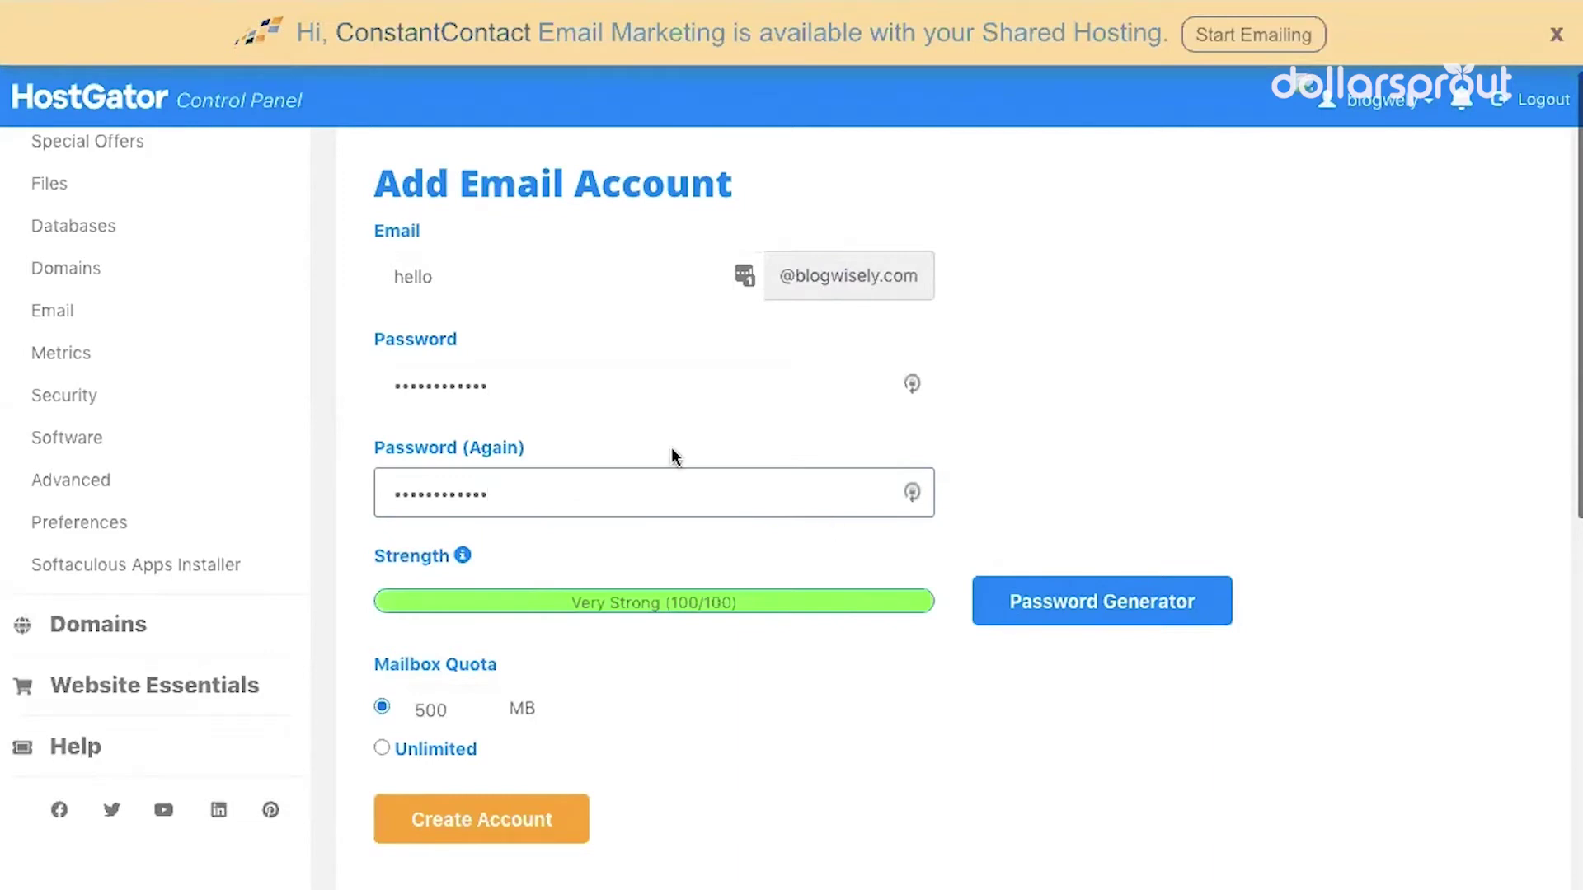
# Set the mailbox quota to Unlimited and create the account
pyautogui.scroll(-3, 671, 452)
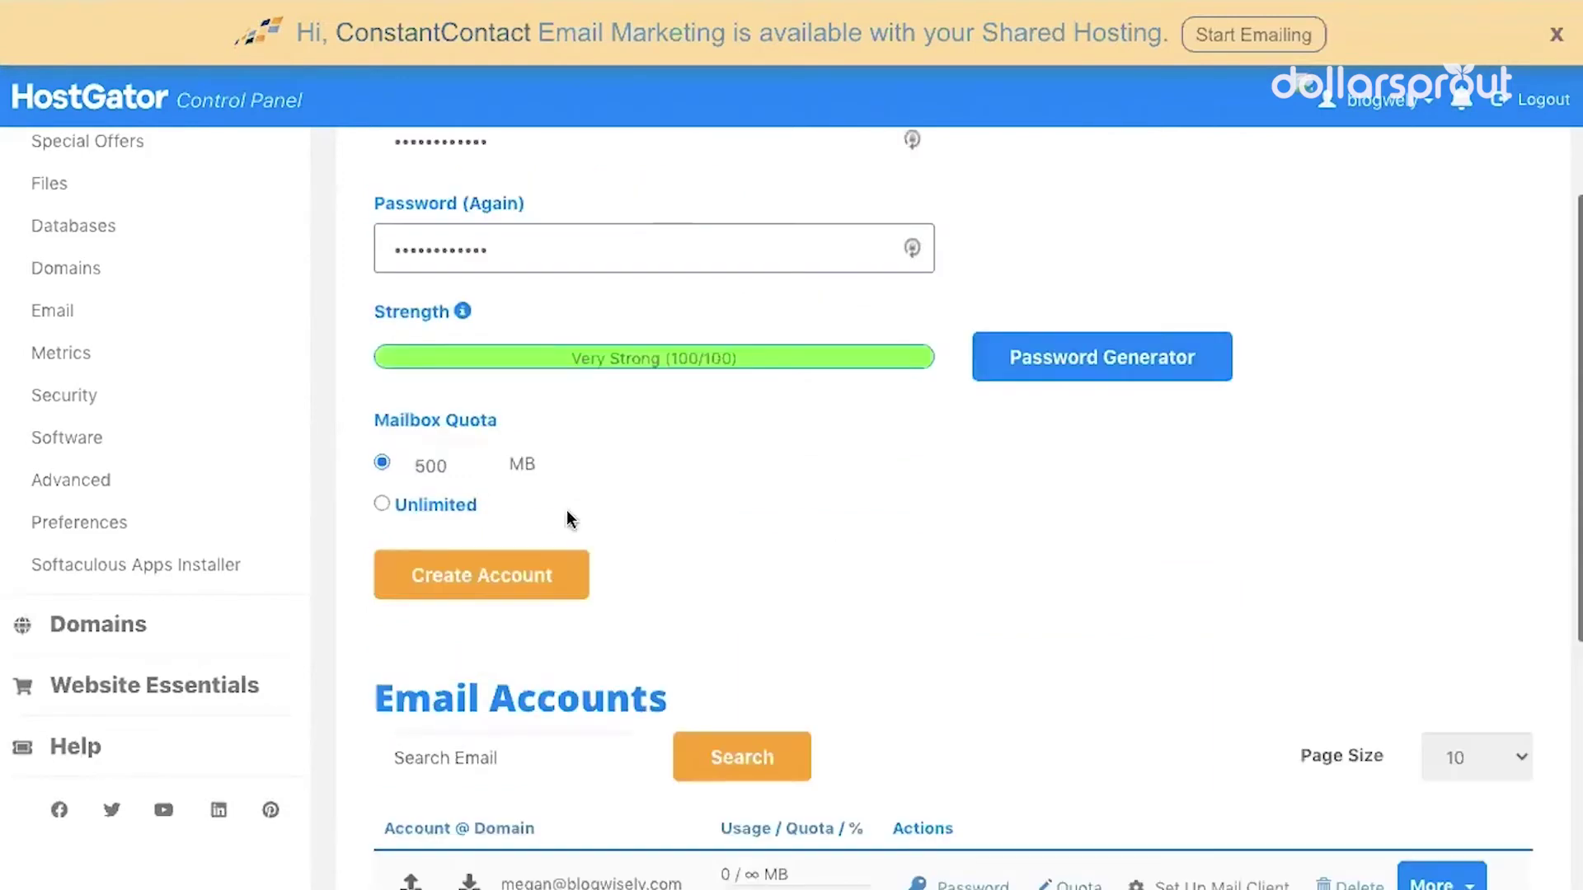
pyautogui.click(424, 467)
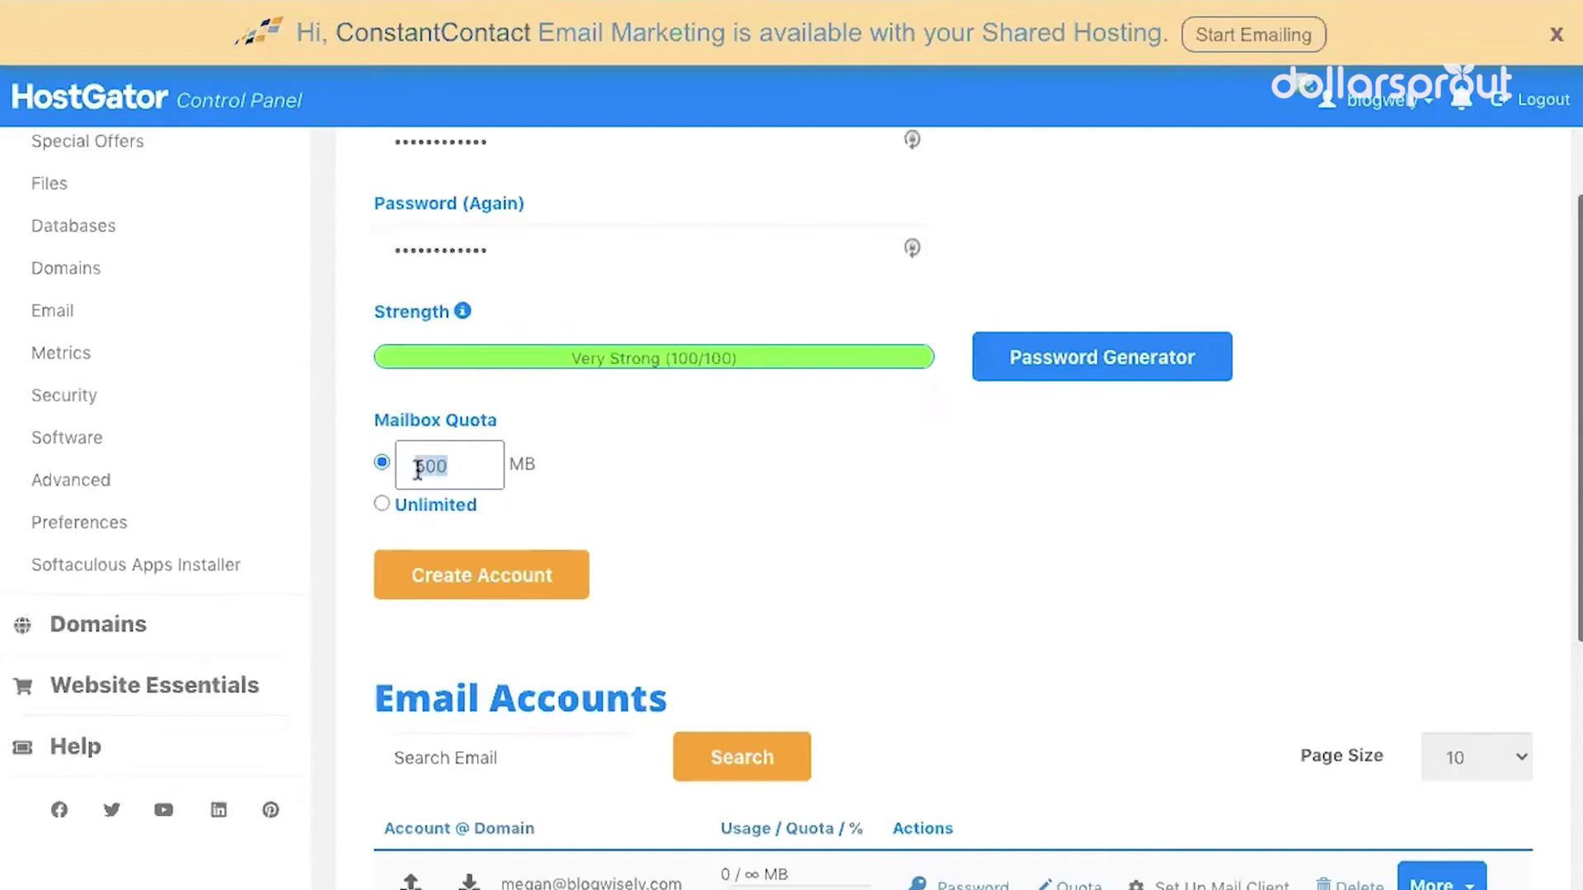
pyautogui.moveTo(458, 466); pyautogui.dragTo(401, 466)
pyautogui.click(381, 505)
pyautogui.moveTo(475, 510); pyautogui.dragTo(382, 462)
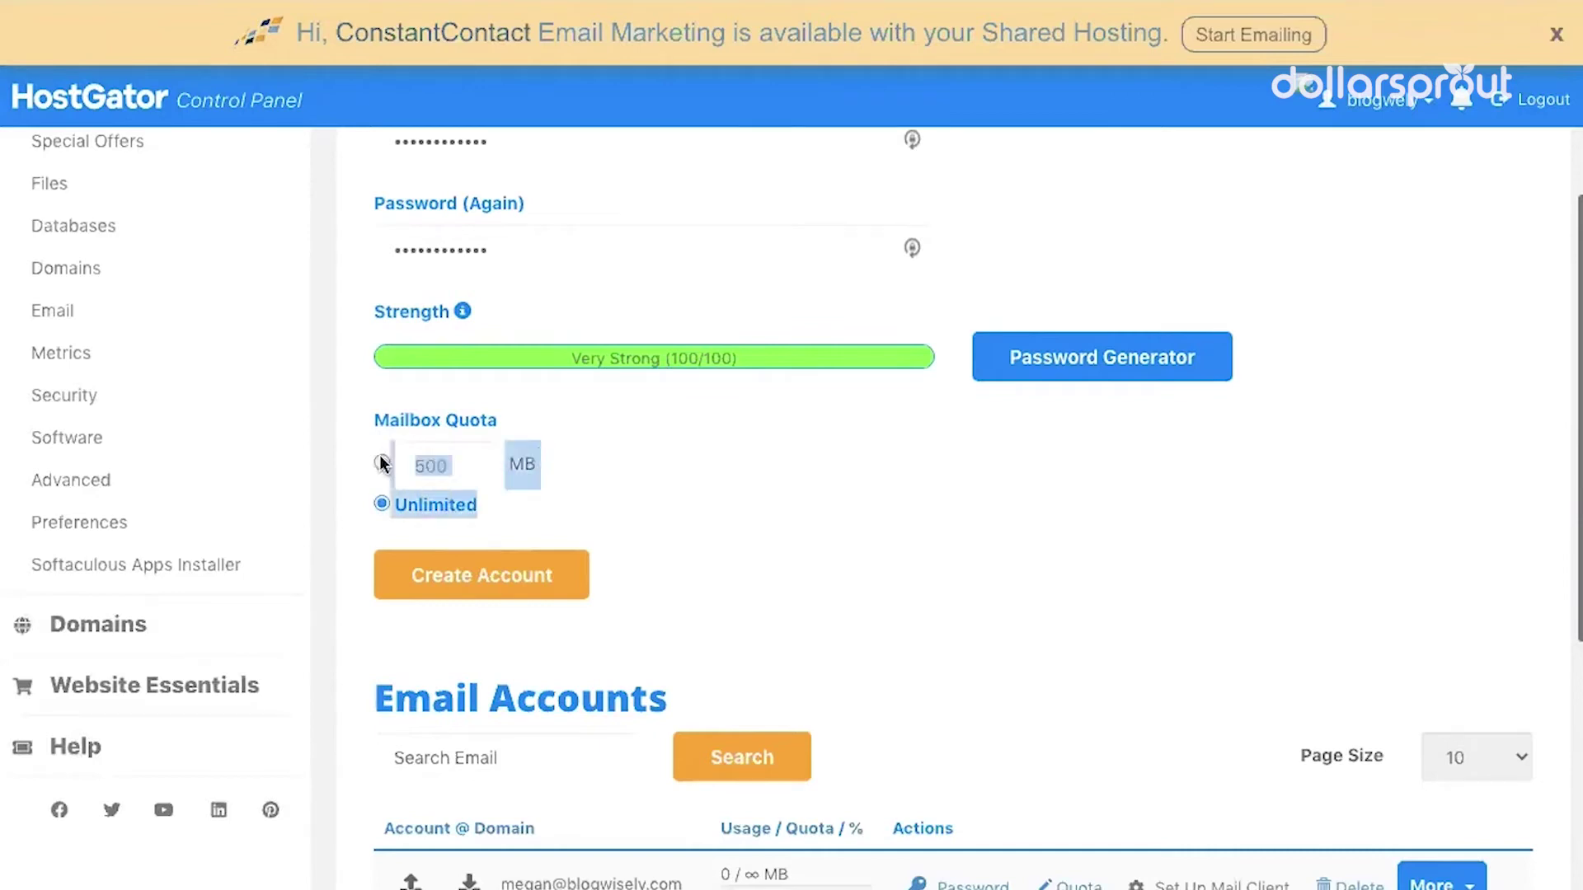
pyautogui.click(542, 488)
pyautogui.click(519, 587)
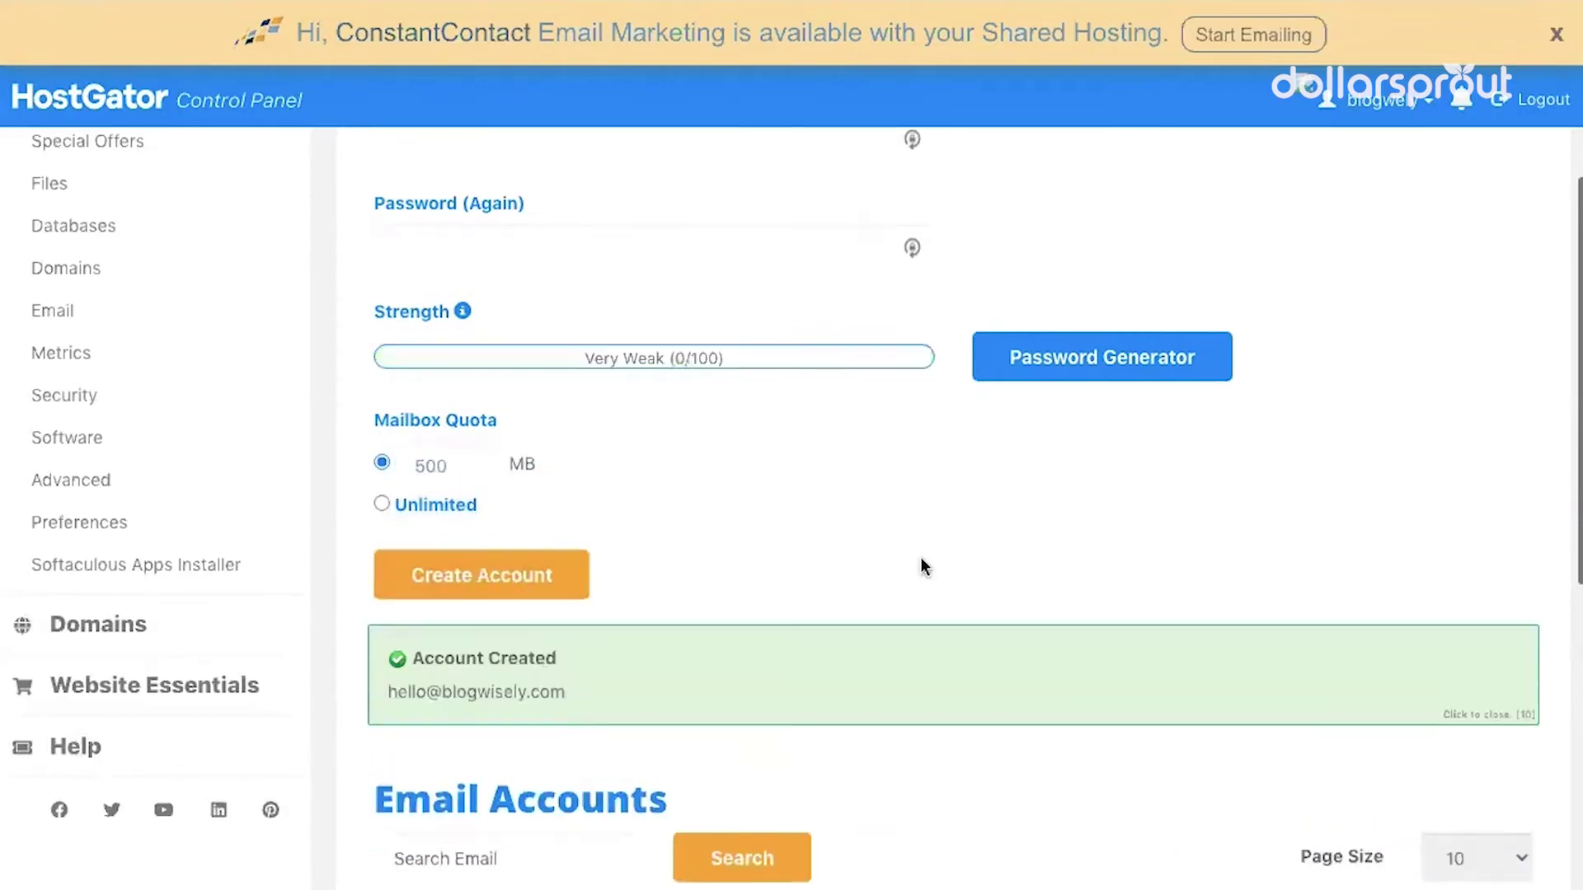
pyautogui.scroll(-2, 922, 566)
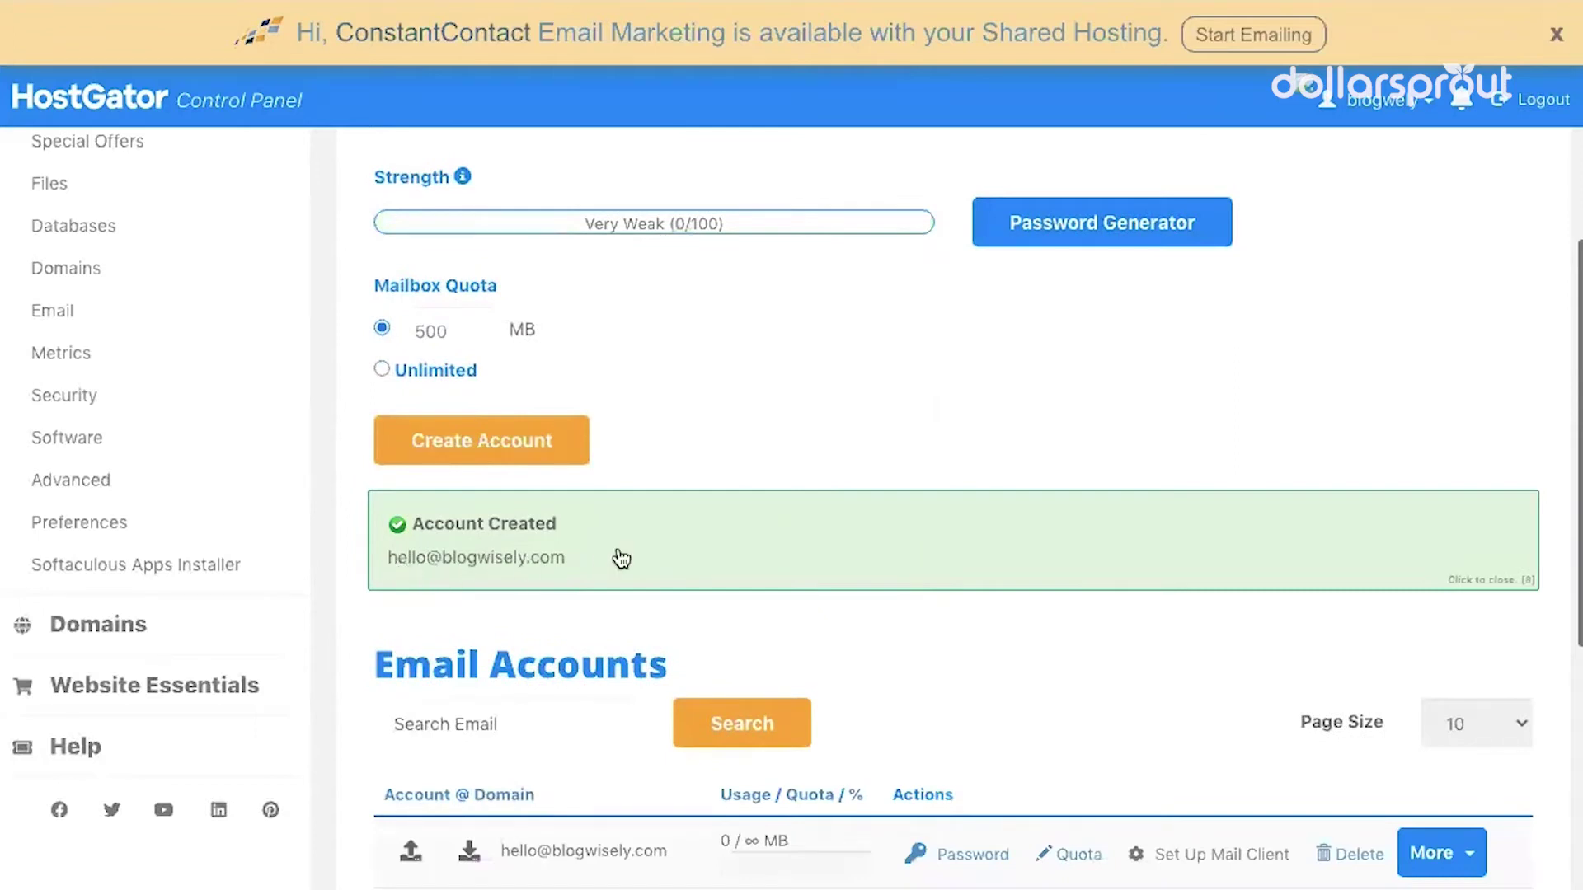
pyautogui.scroll(-5, 621, 559)
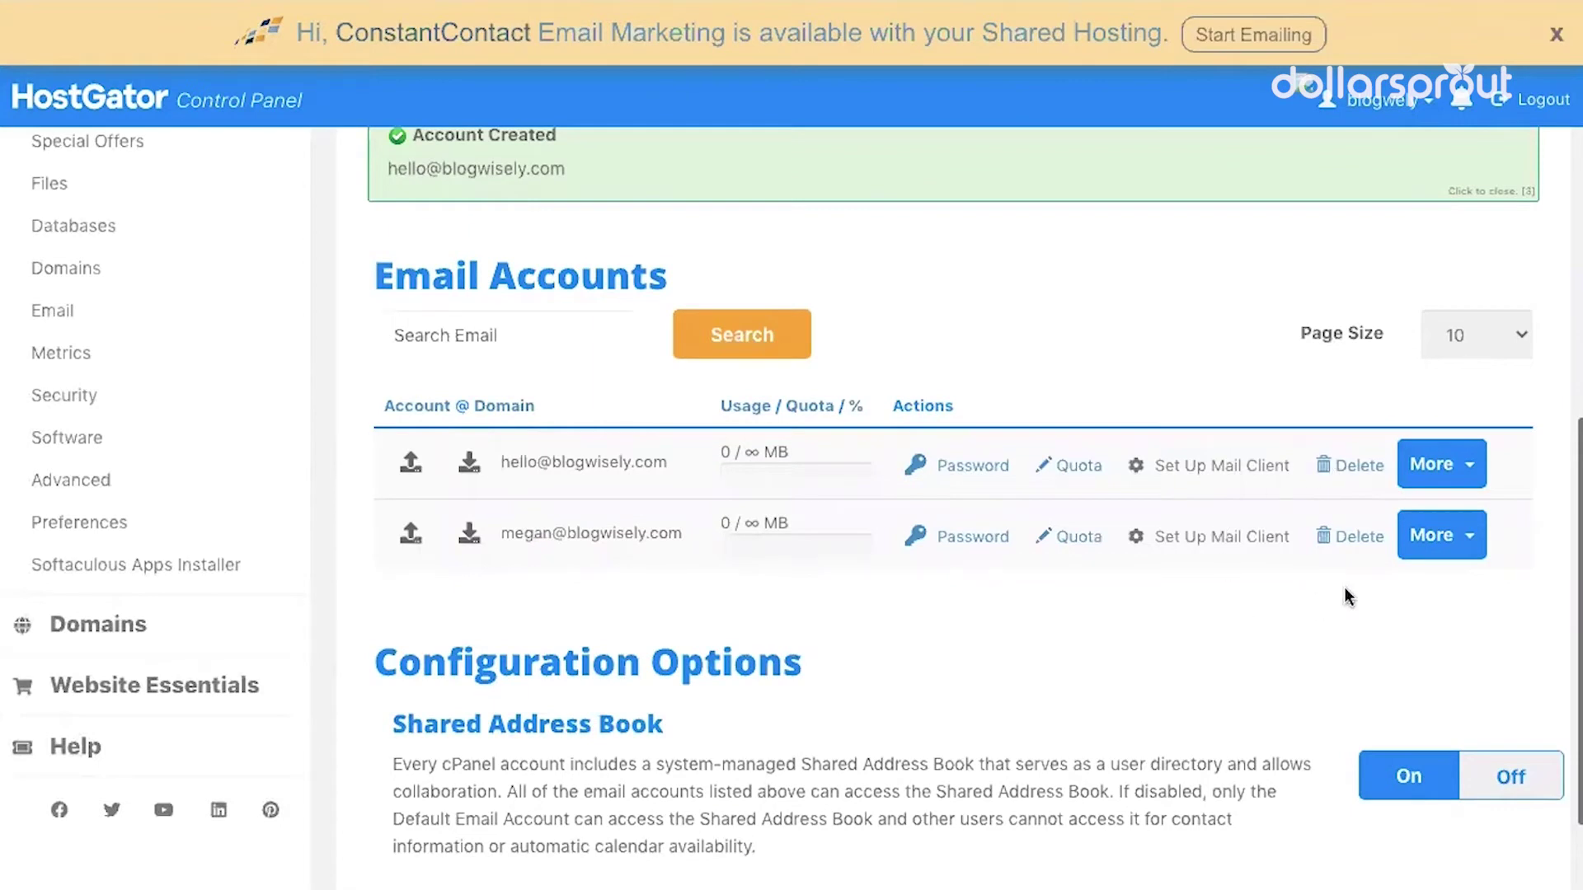
pyautogui.click(1466, 538)
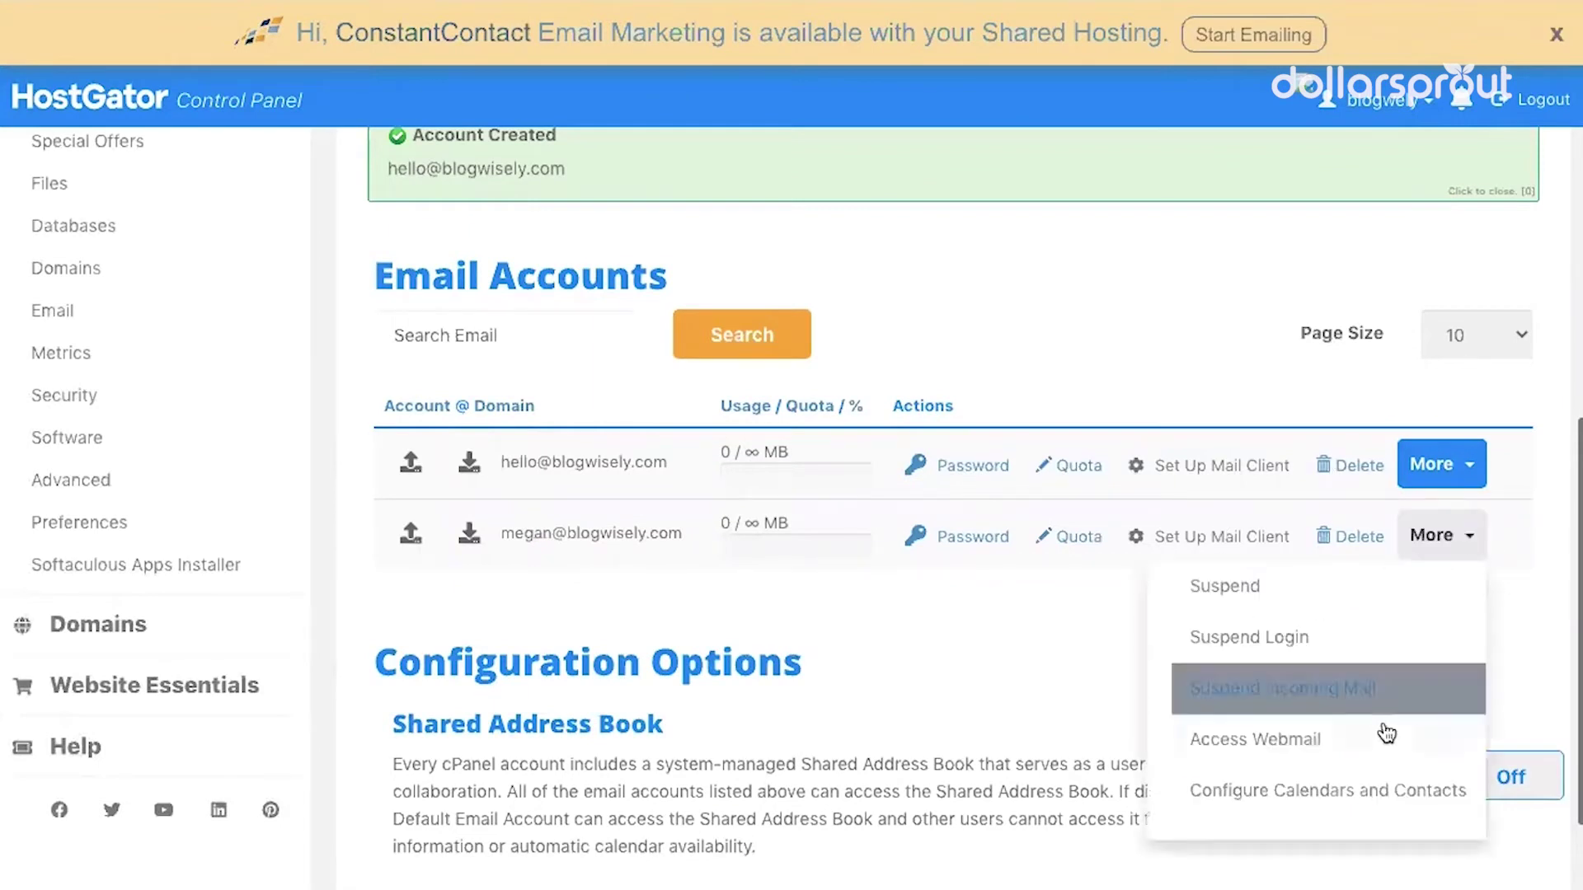
pyautogui.click(1265, 739)
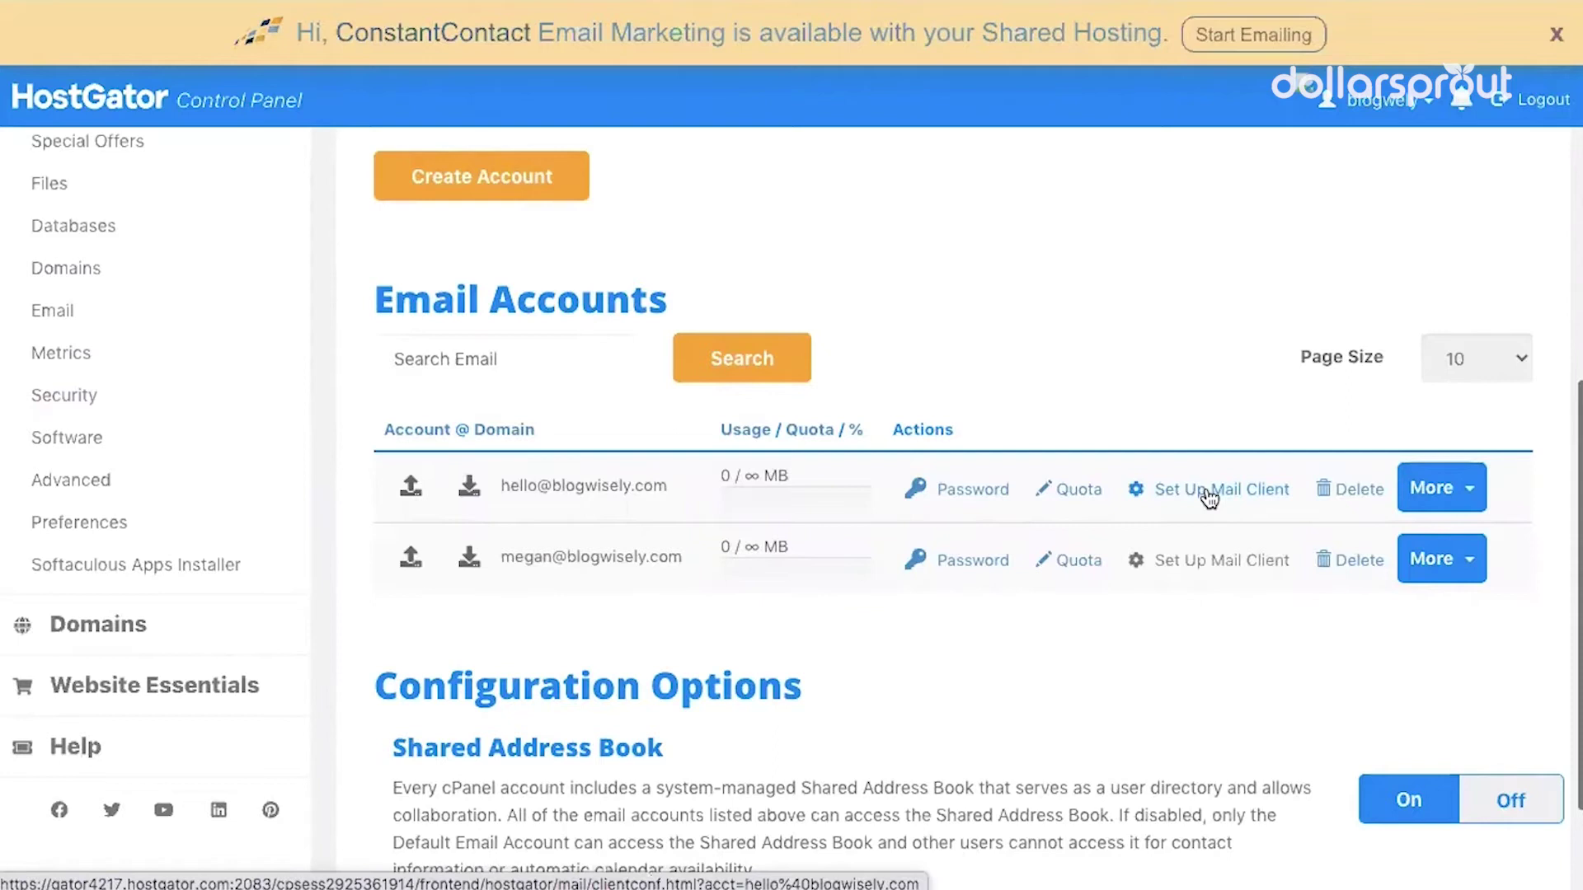
pyautogui.click(1208, 497)
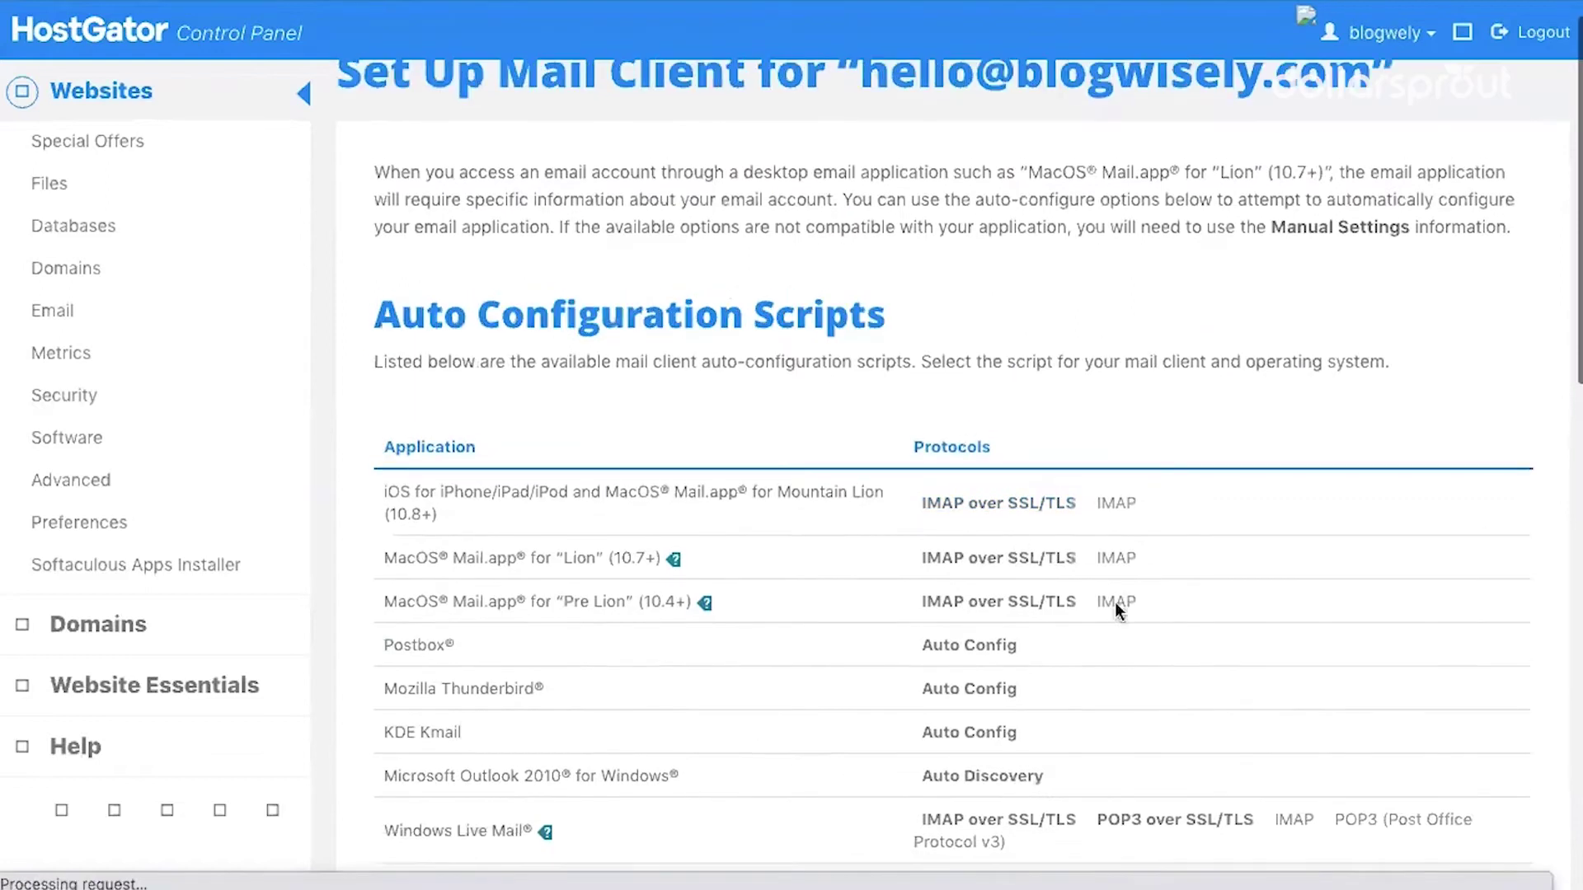
pyautogui.scroll(-2, 1082, 671)
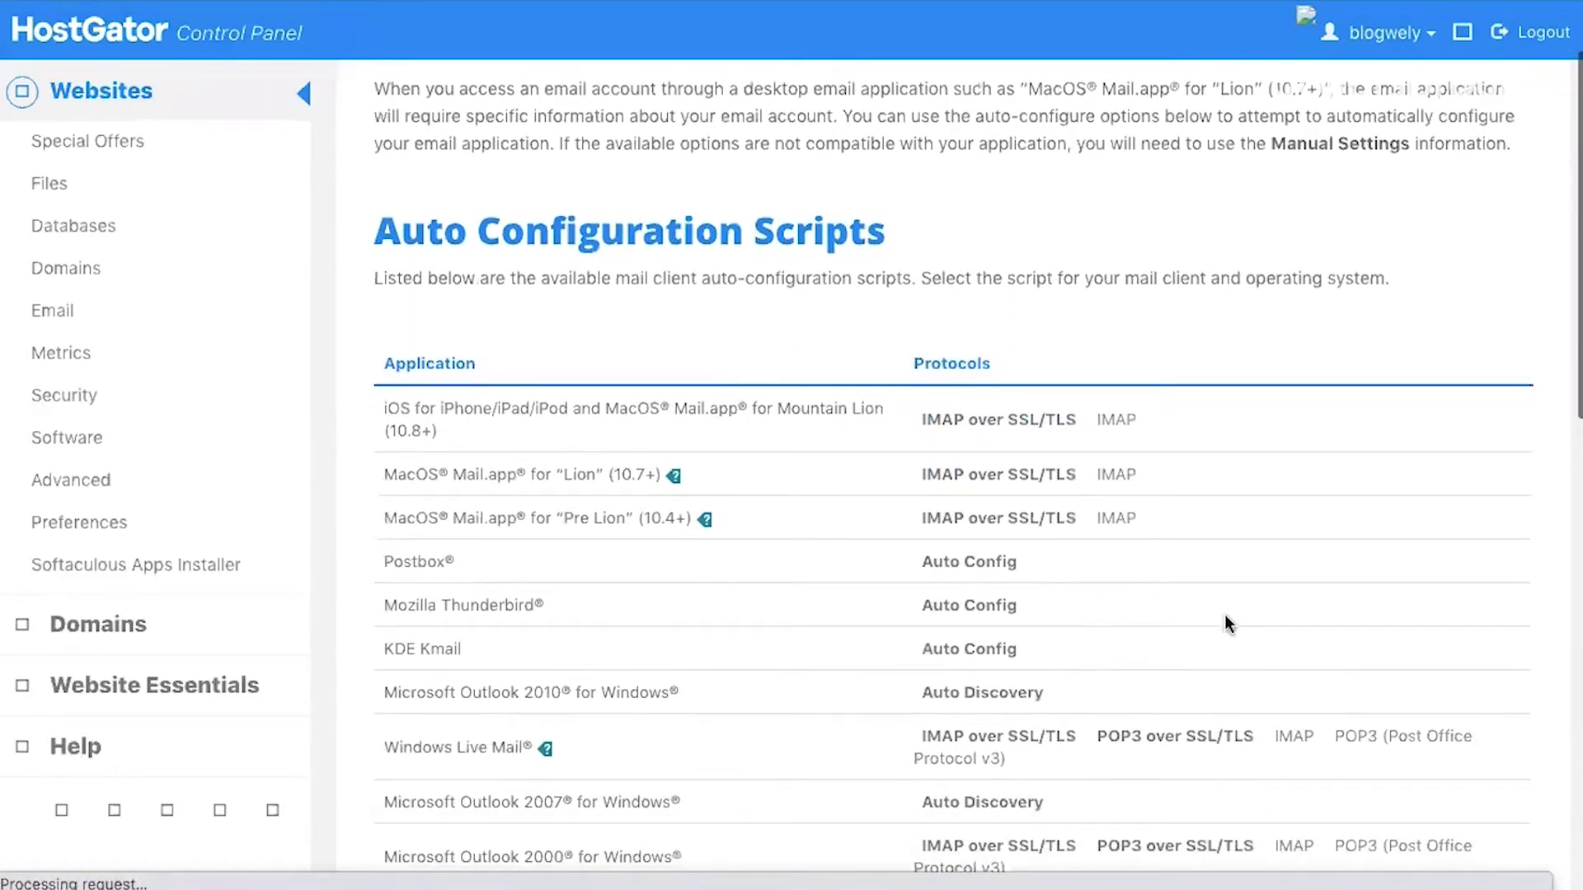
pyautogui.scroll(-2, 1225, 615)
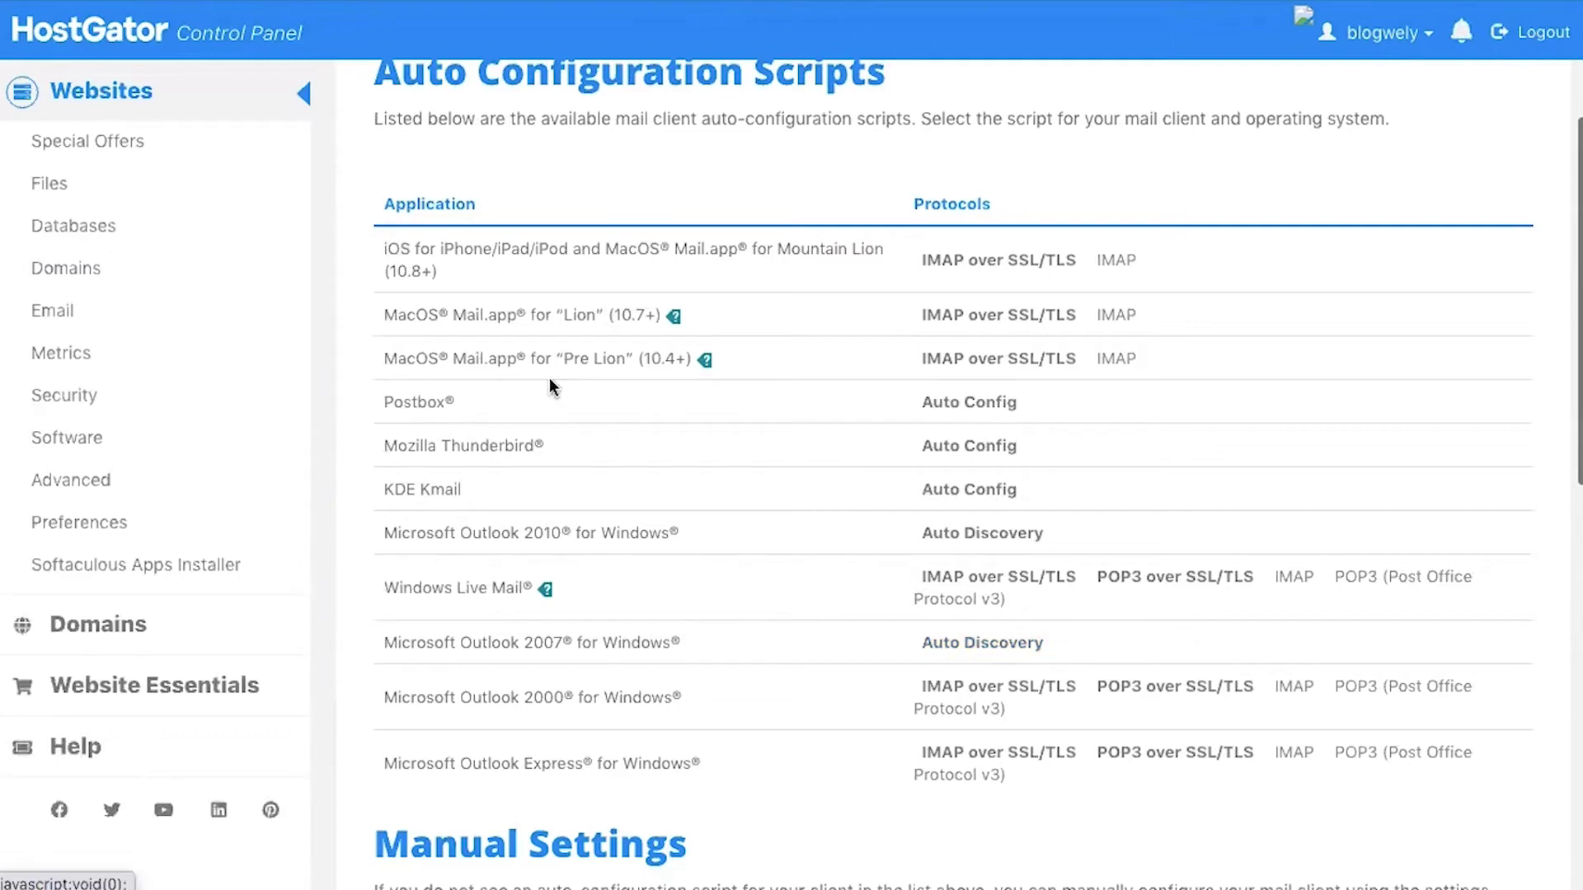
pyautogui.scroll(-1, 549, 377)
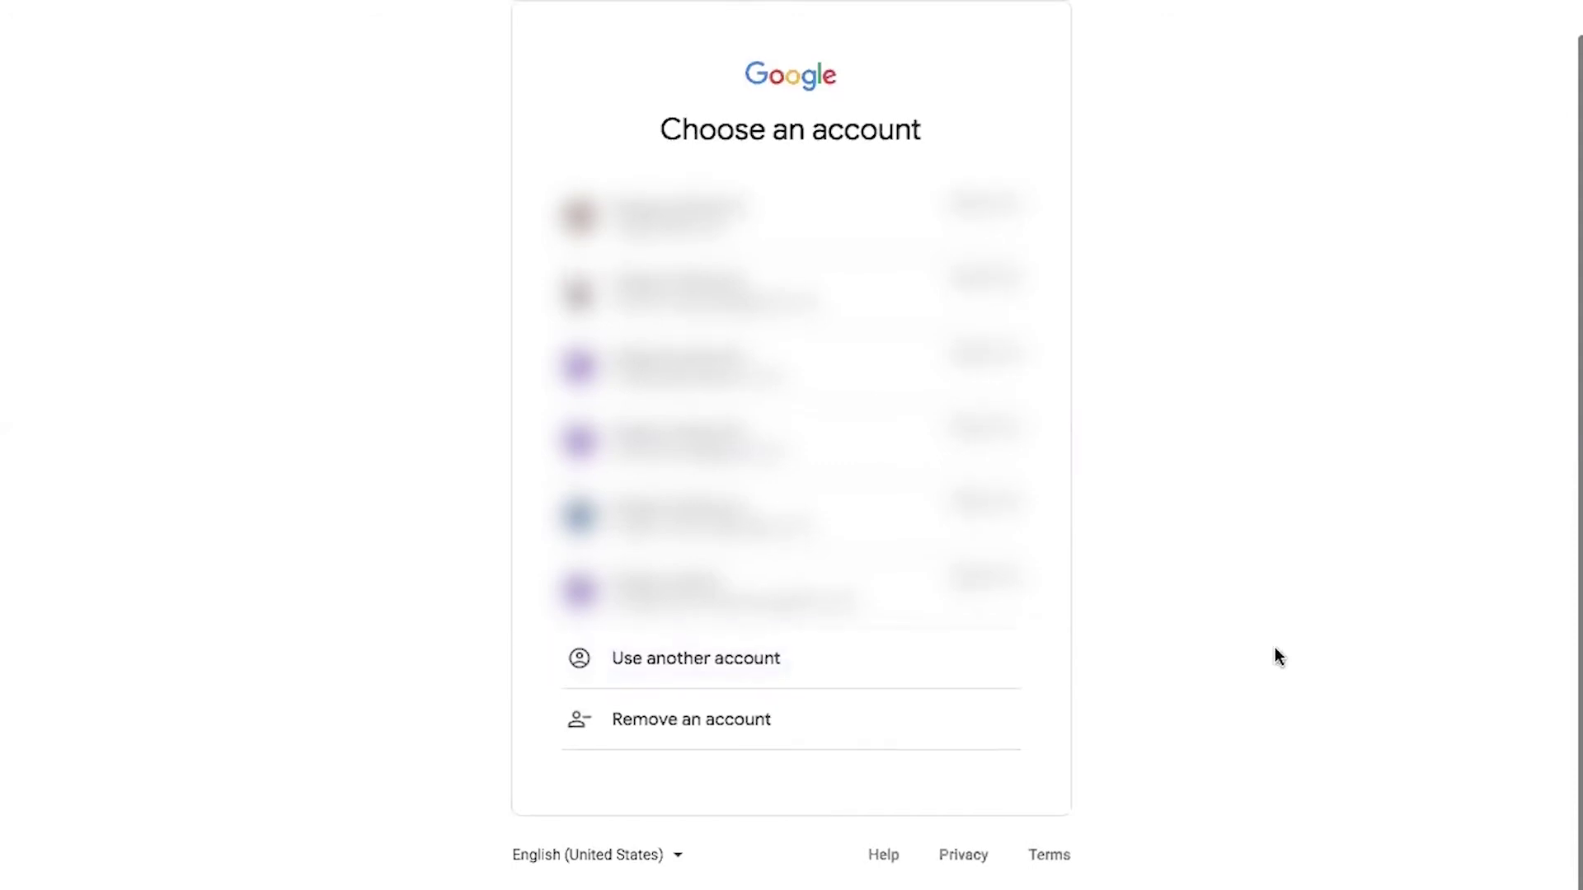
# Choose Use another account, then Create account to manage a business
pyautogui.click(670, 660)
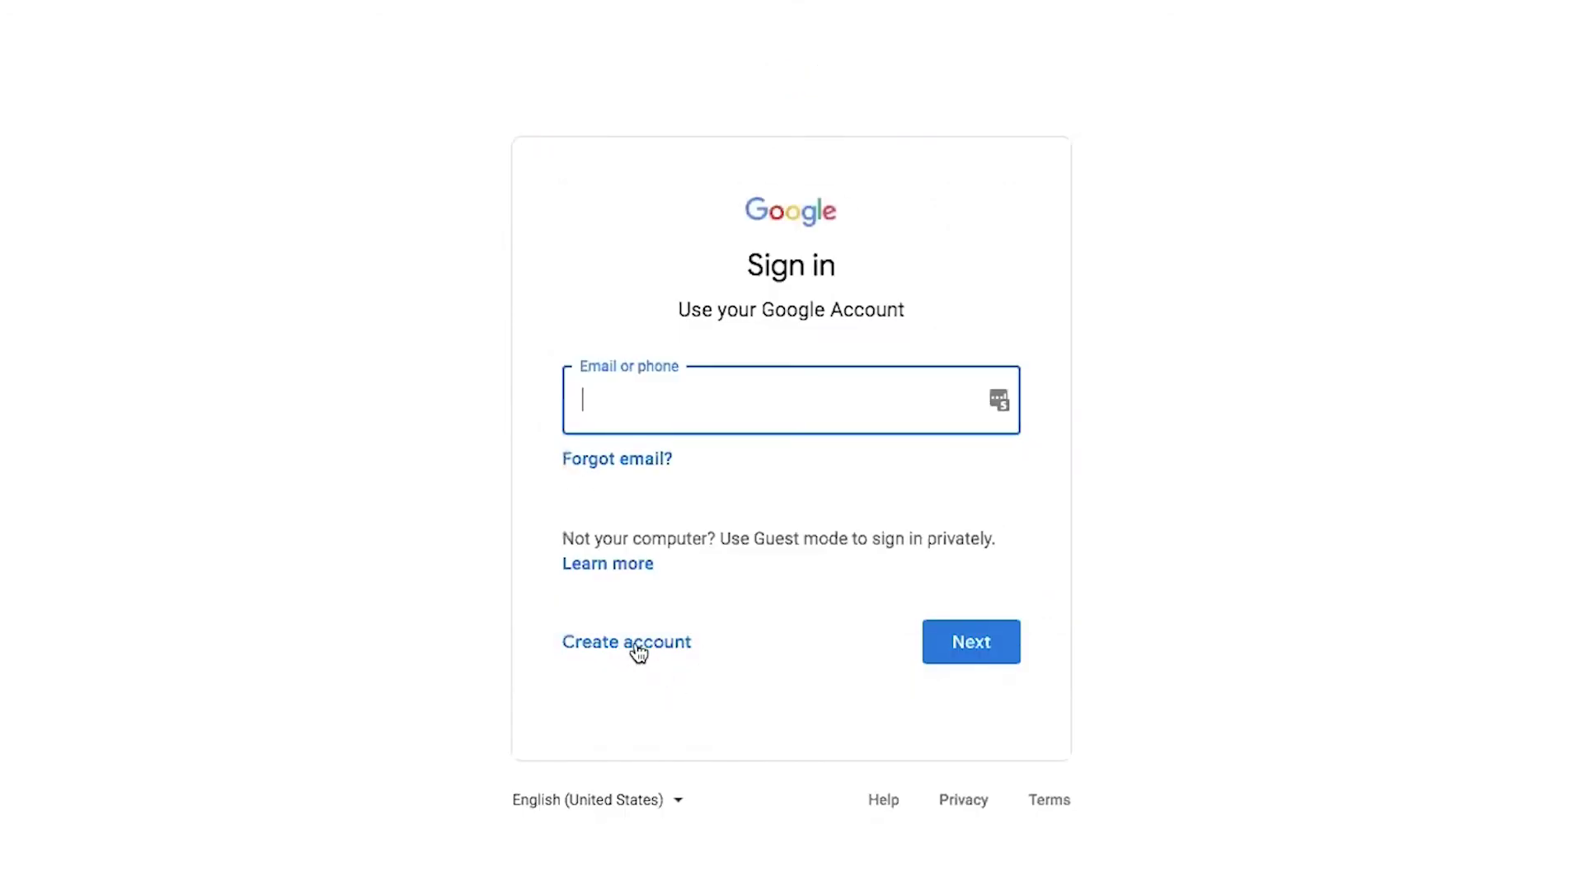
pyautogui.click(633, 651)
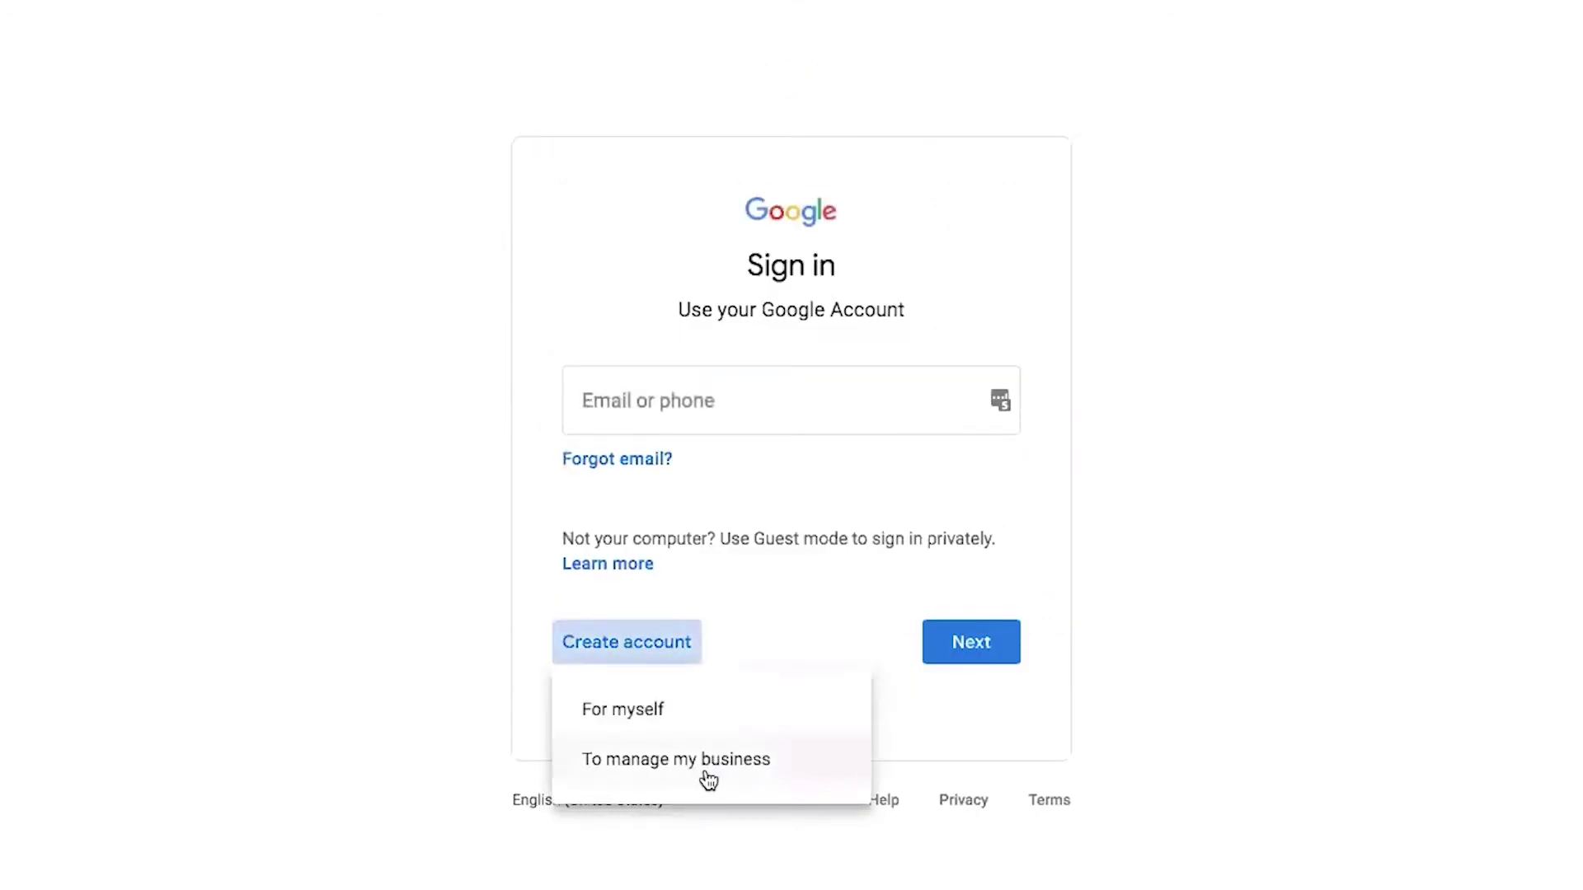
pyautogui.click(705, 768)
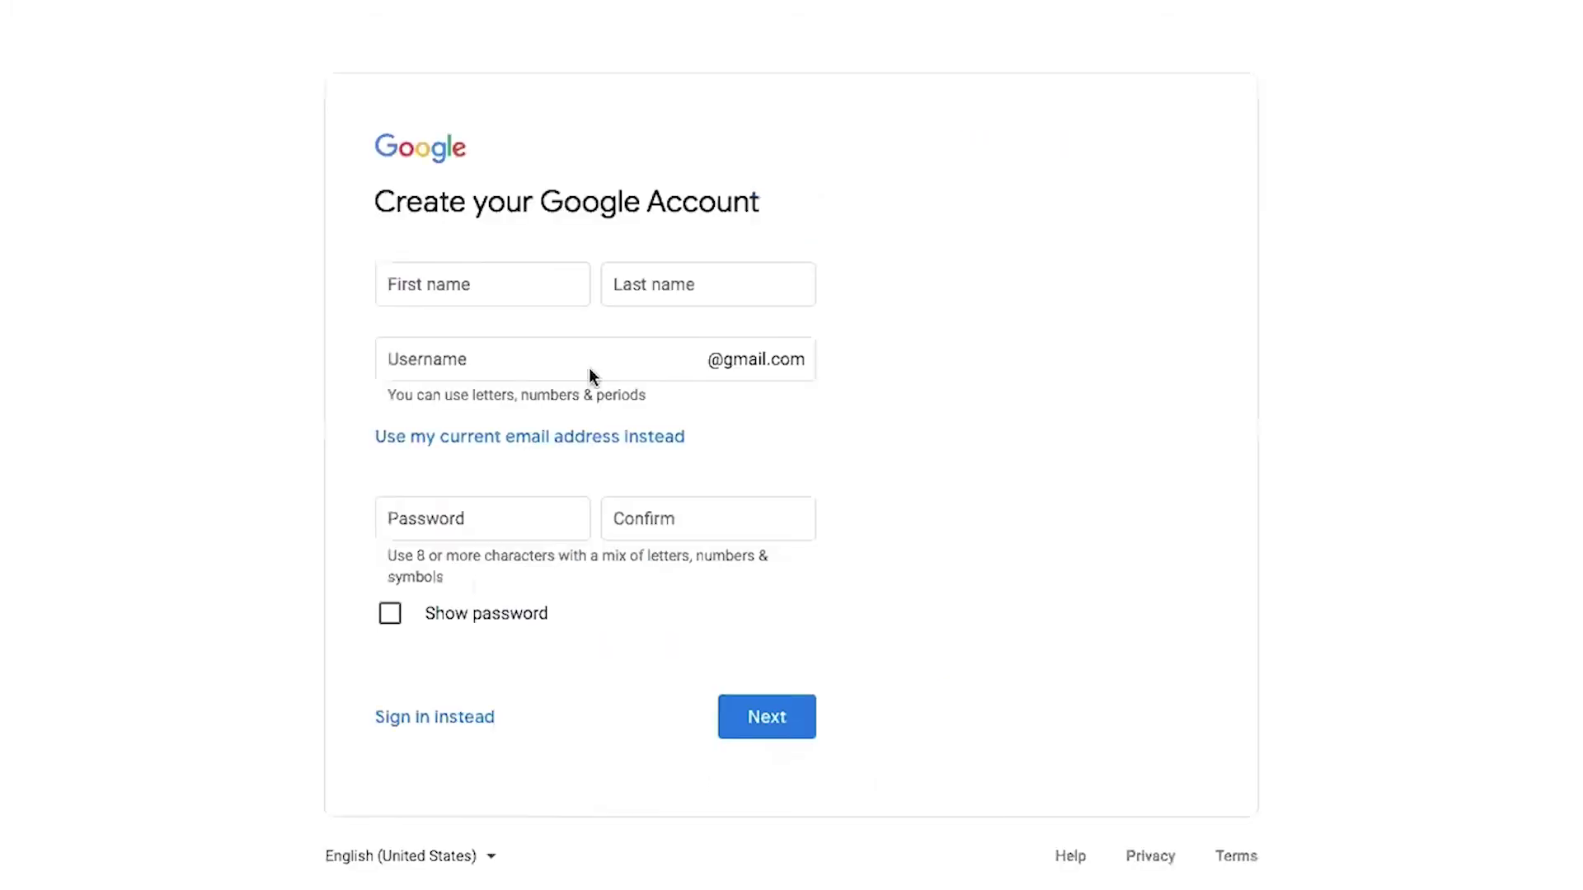
# Enter the account owner's first and last name
pyautogui.click(430, 289)
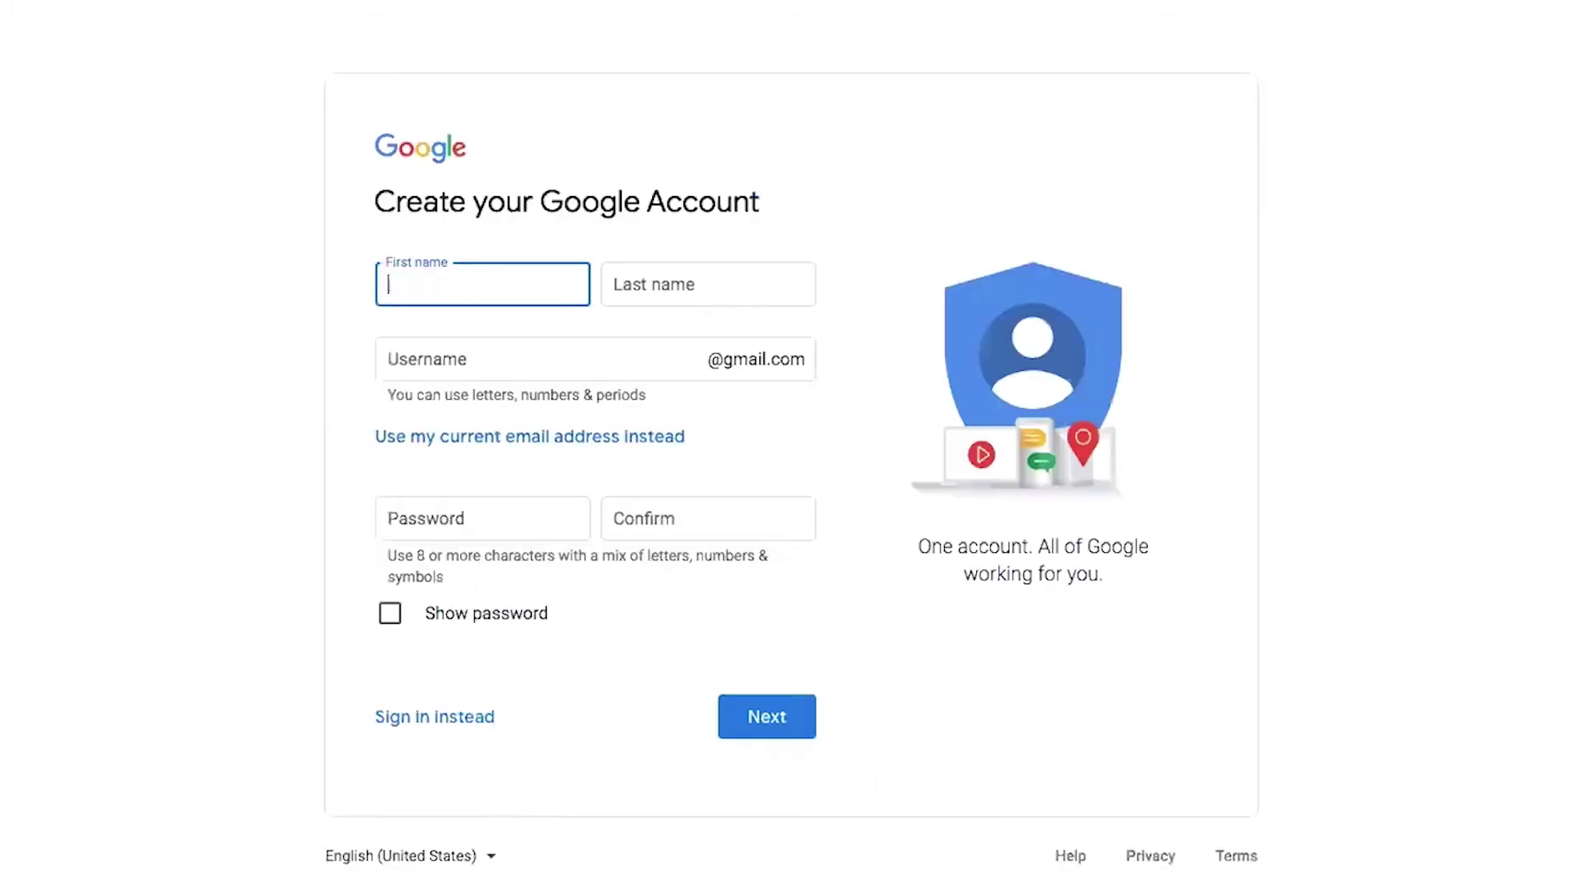
pyautogui.press('Tab')
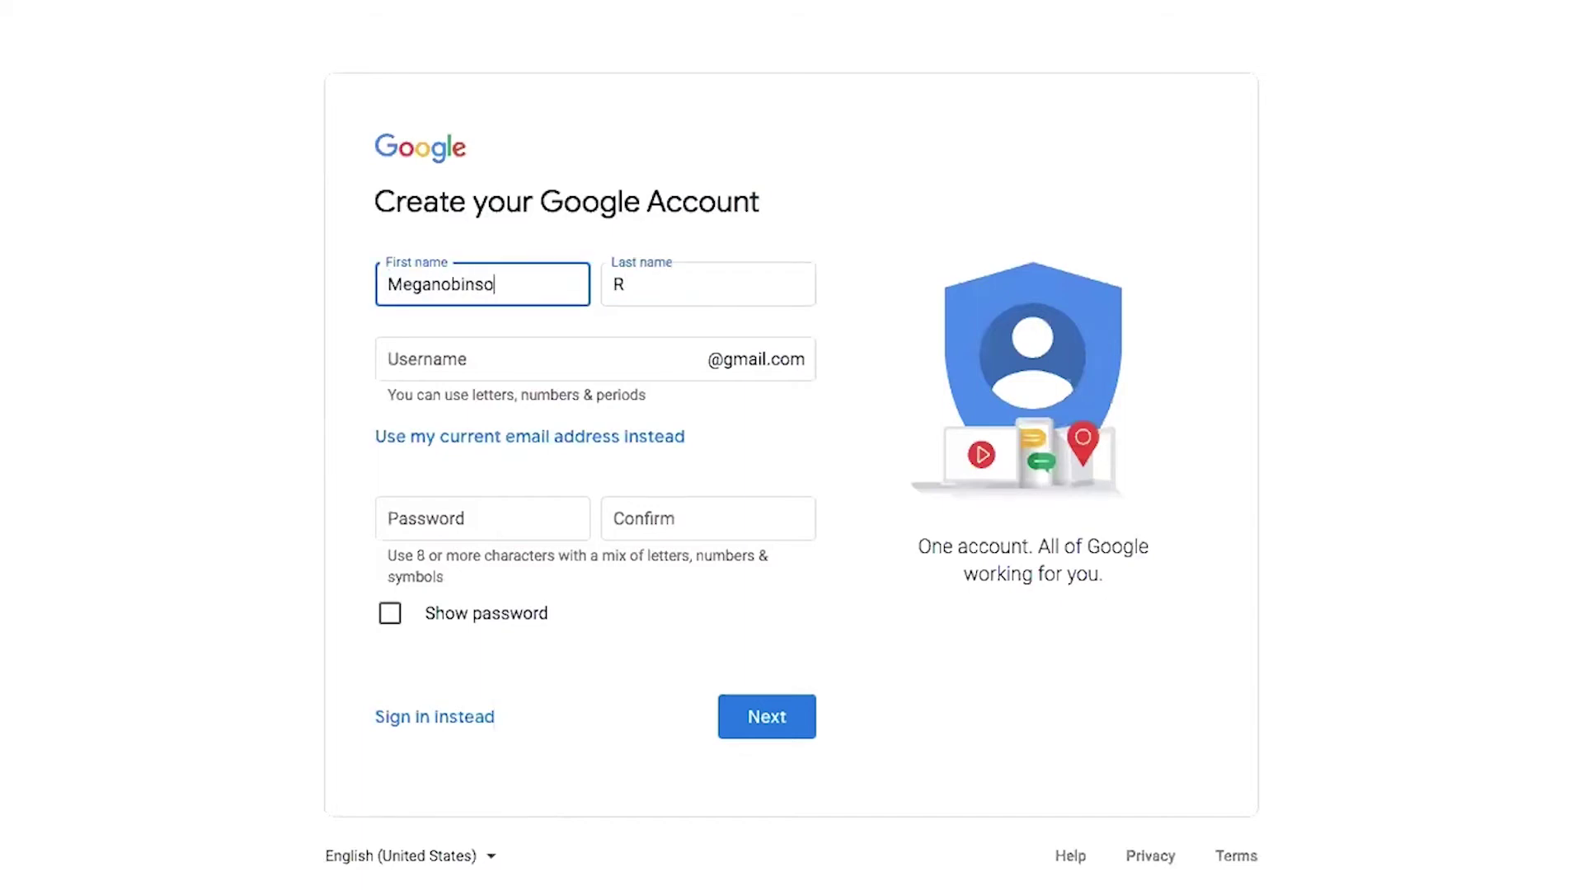
pyautogui.press('Tab')
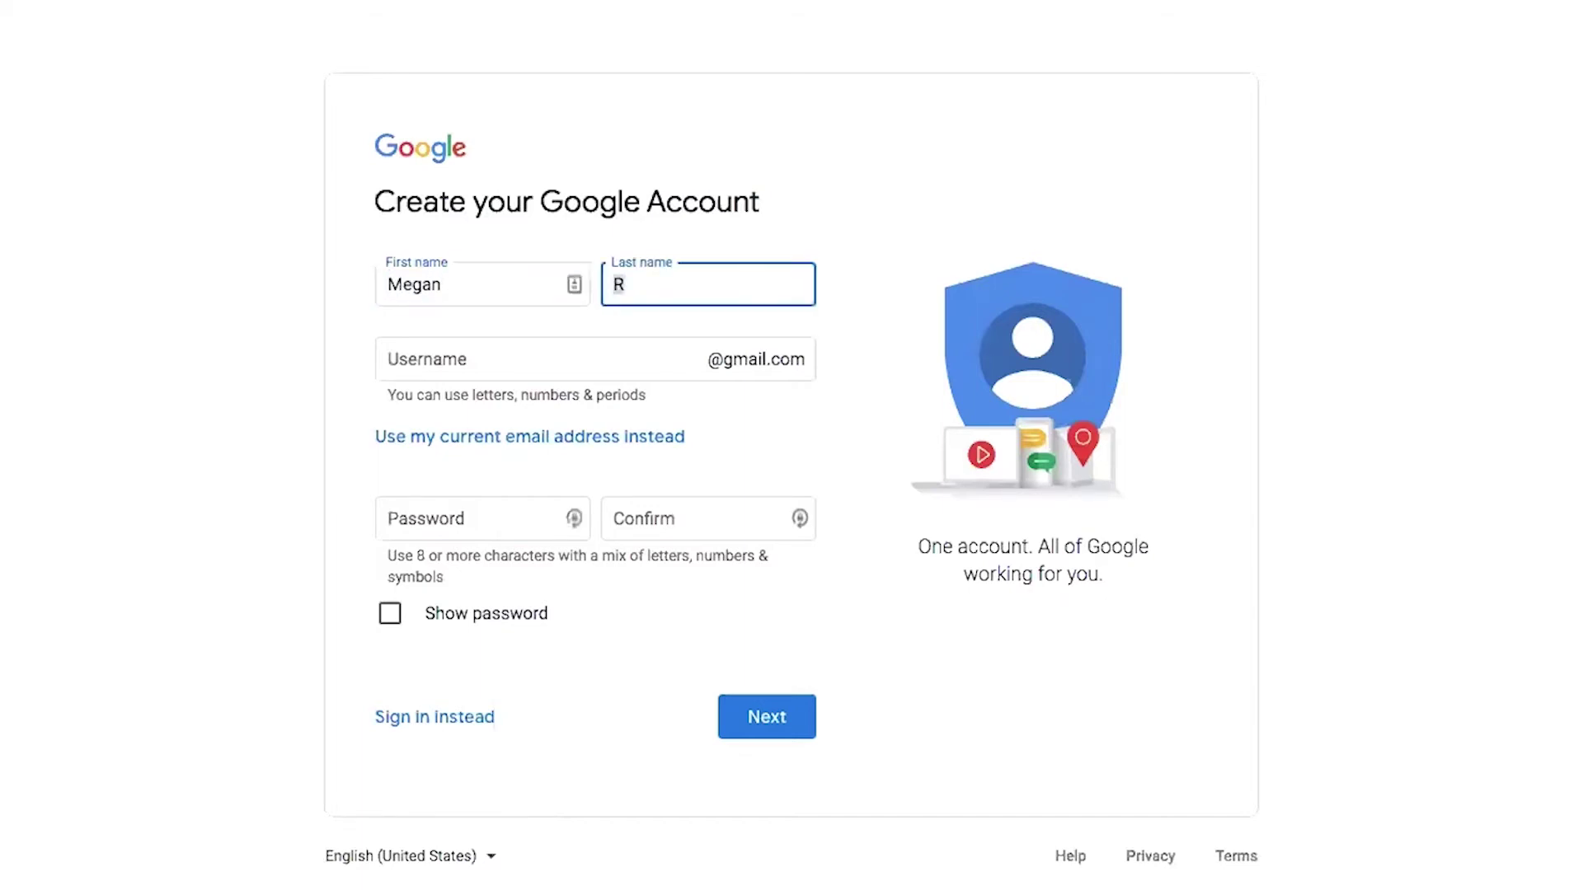
pyautogui.write('Robinson')
pyautogui.press('Tab')
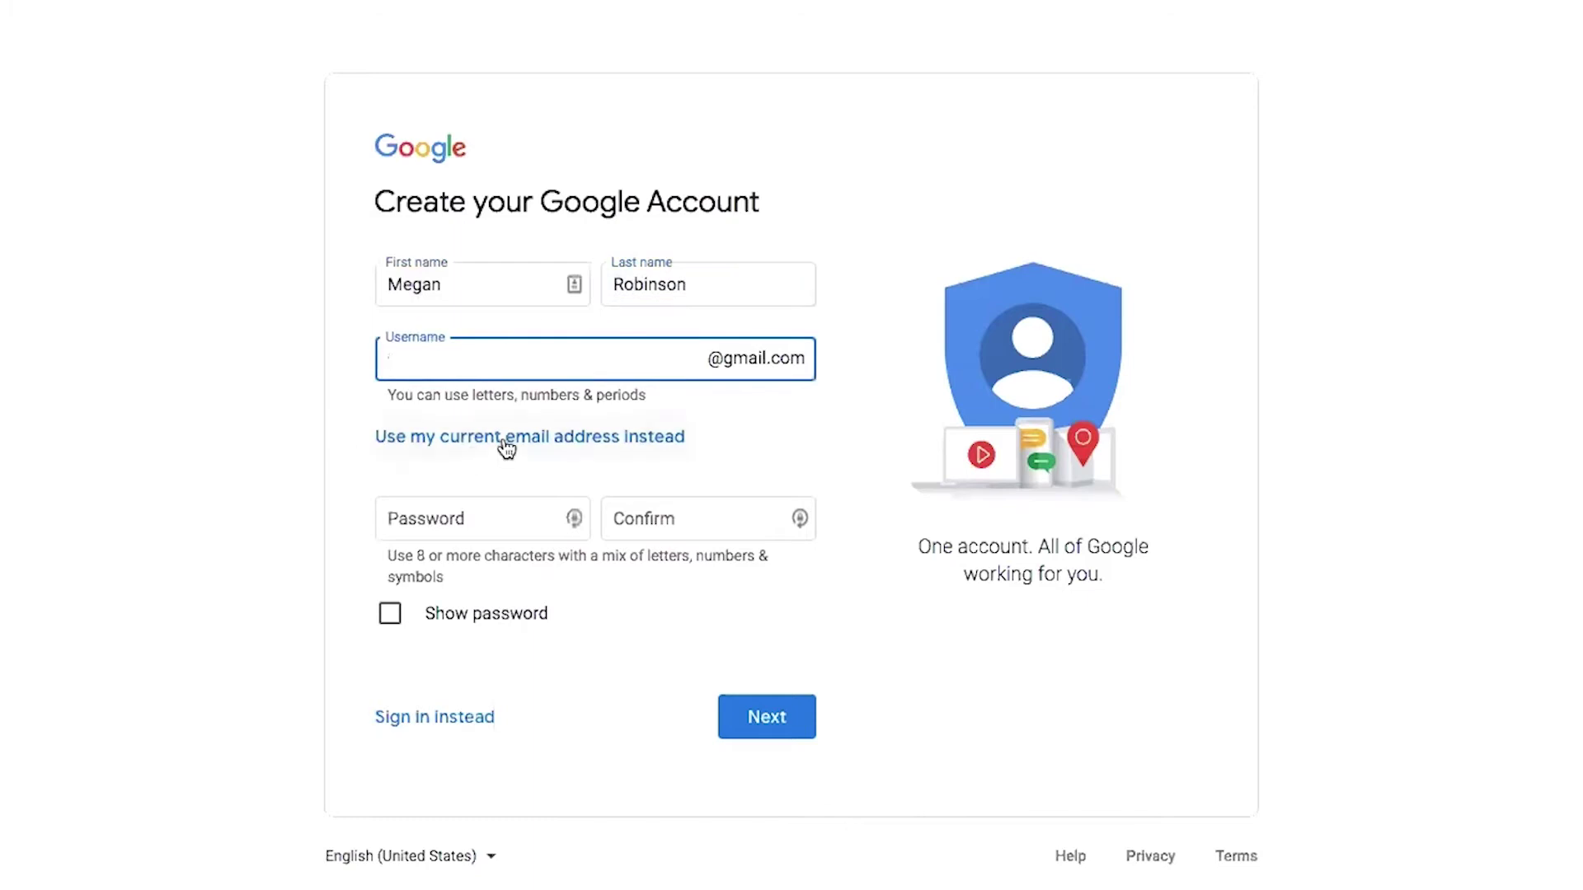
# Use the blog's own email address instead of Gmail, add a password, and submit
pyautogui.click(459, 439)
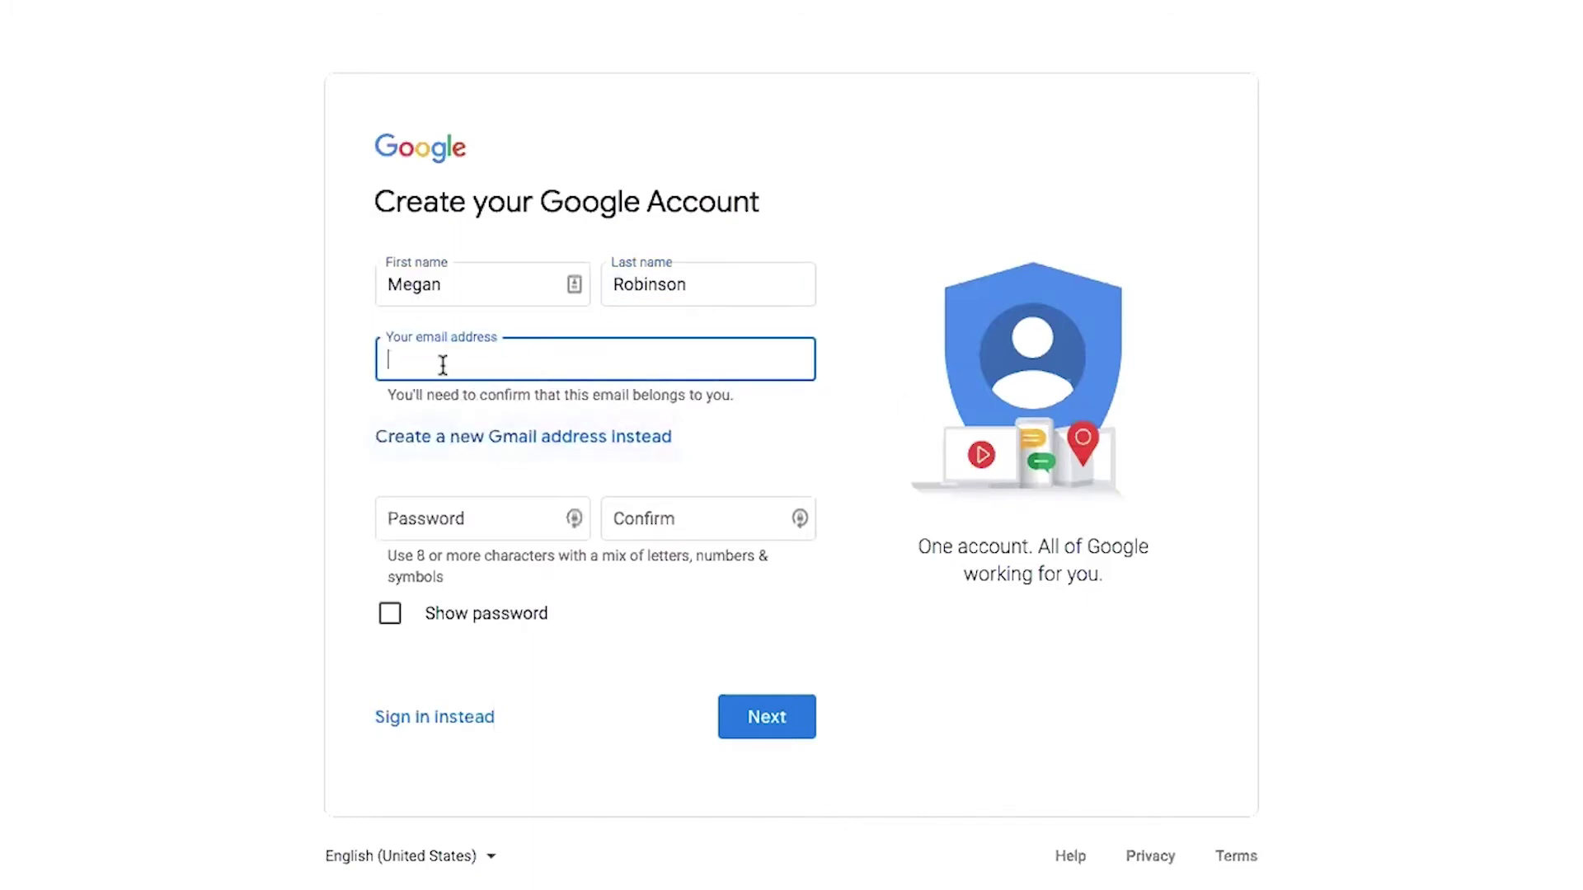
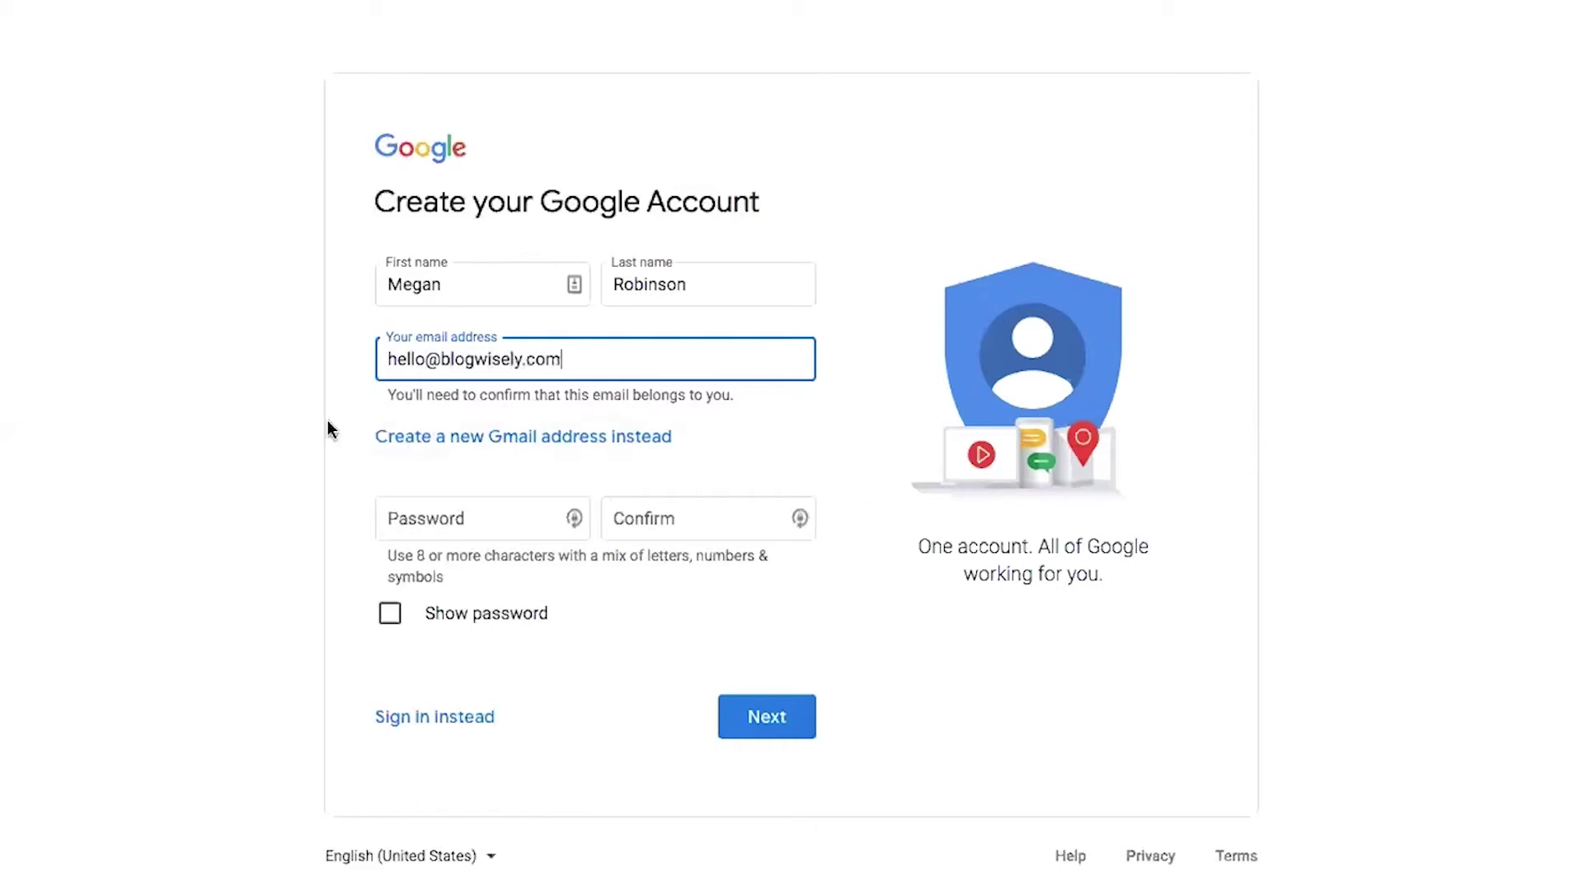
pyautogui.click(505, 520)
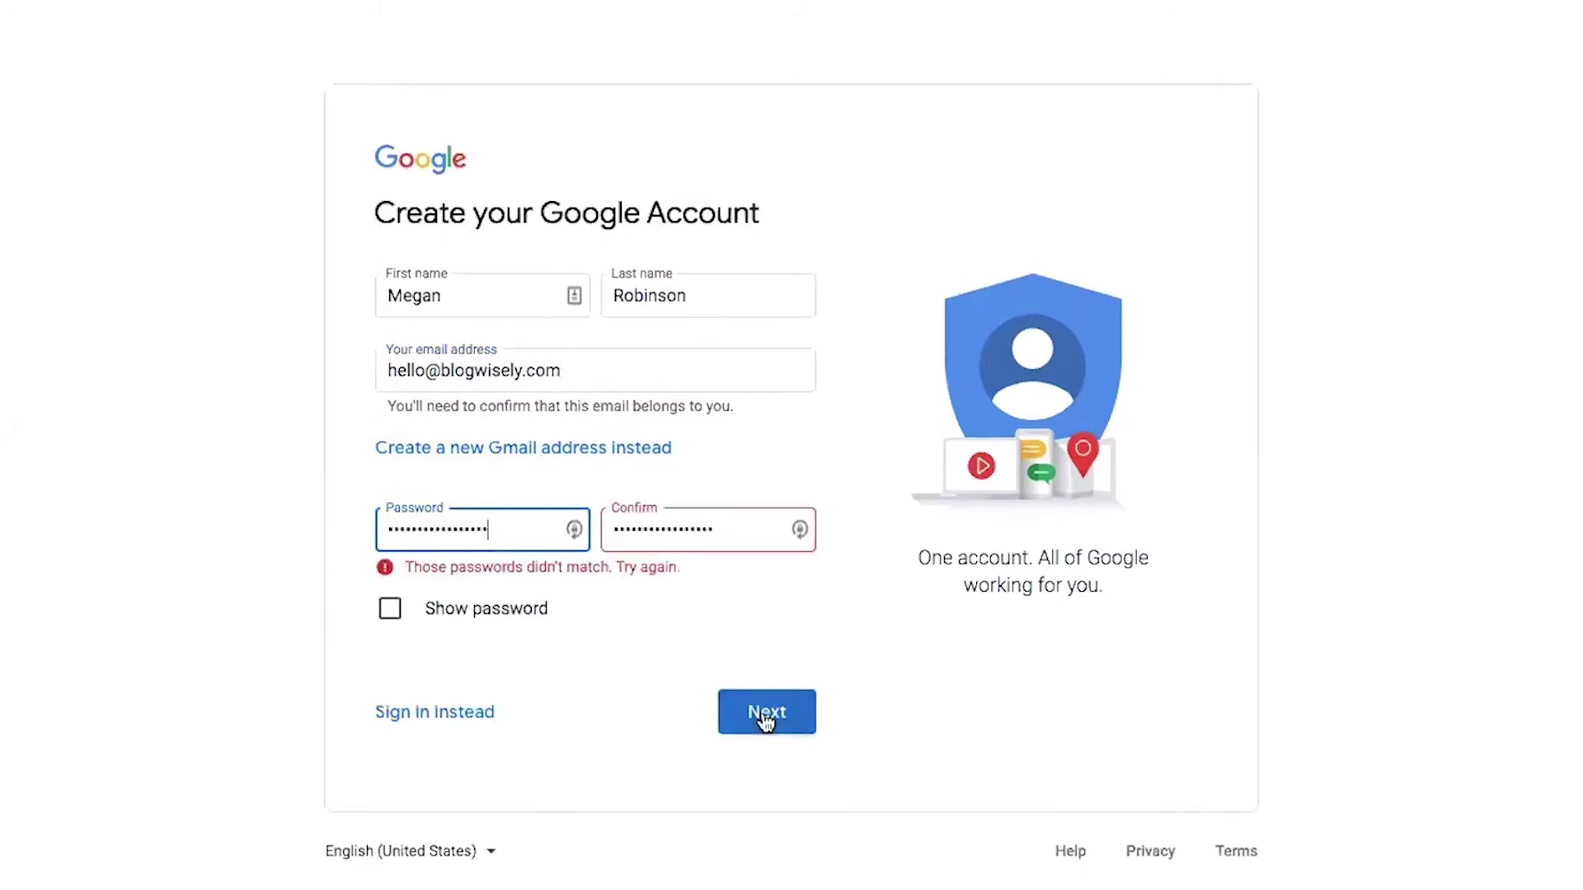
pyautogui.click(767, 711)
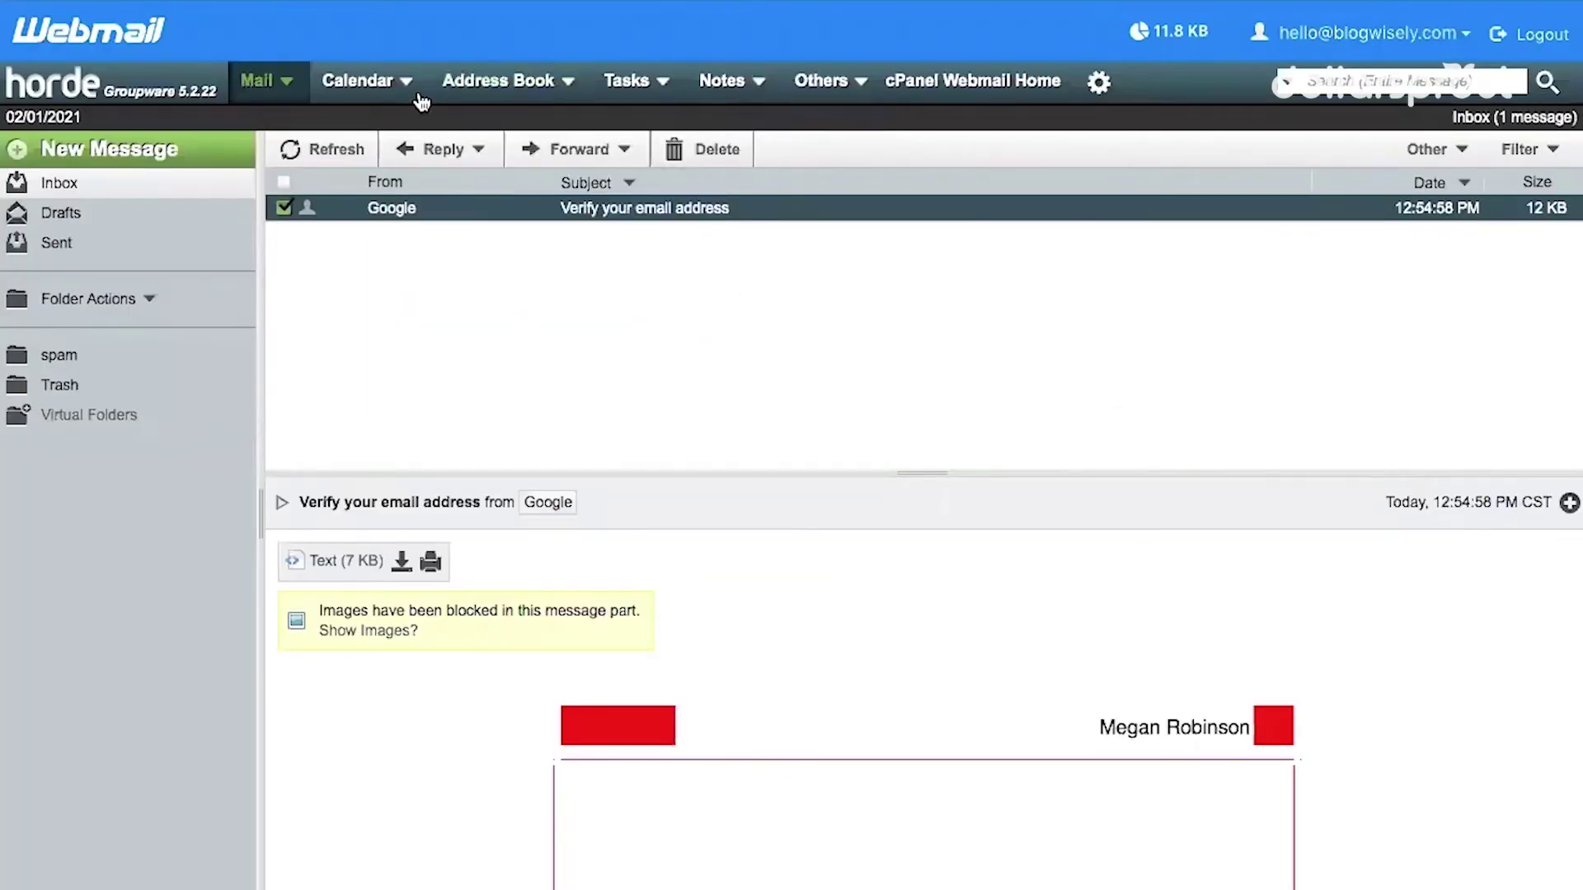
# Scroll Google's verification email and select its six-digit code
pyautogui.scroll(-1, 622, 322)
pyautogui.scroll(-5, 734, 573)
pyautogui.scroll(-5, 734, 583)
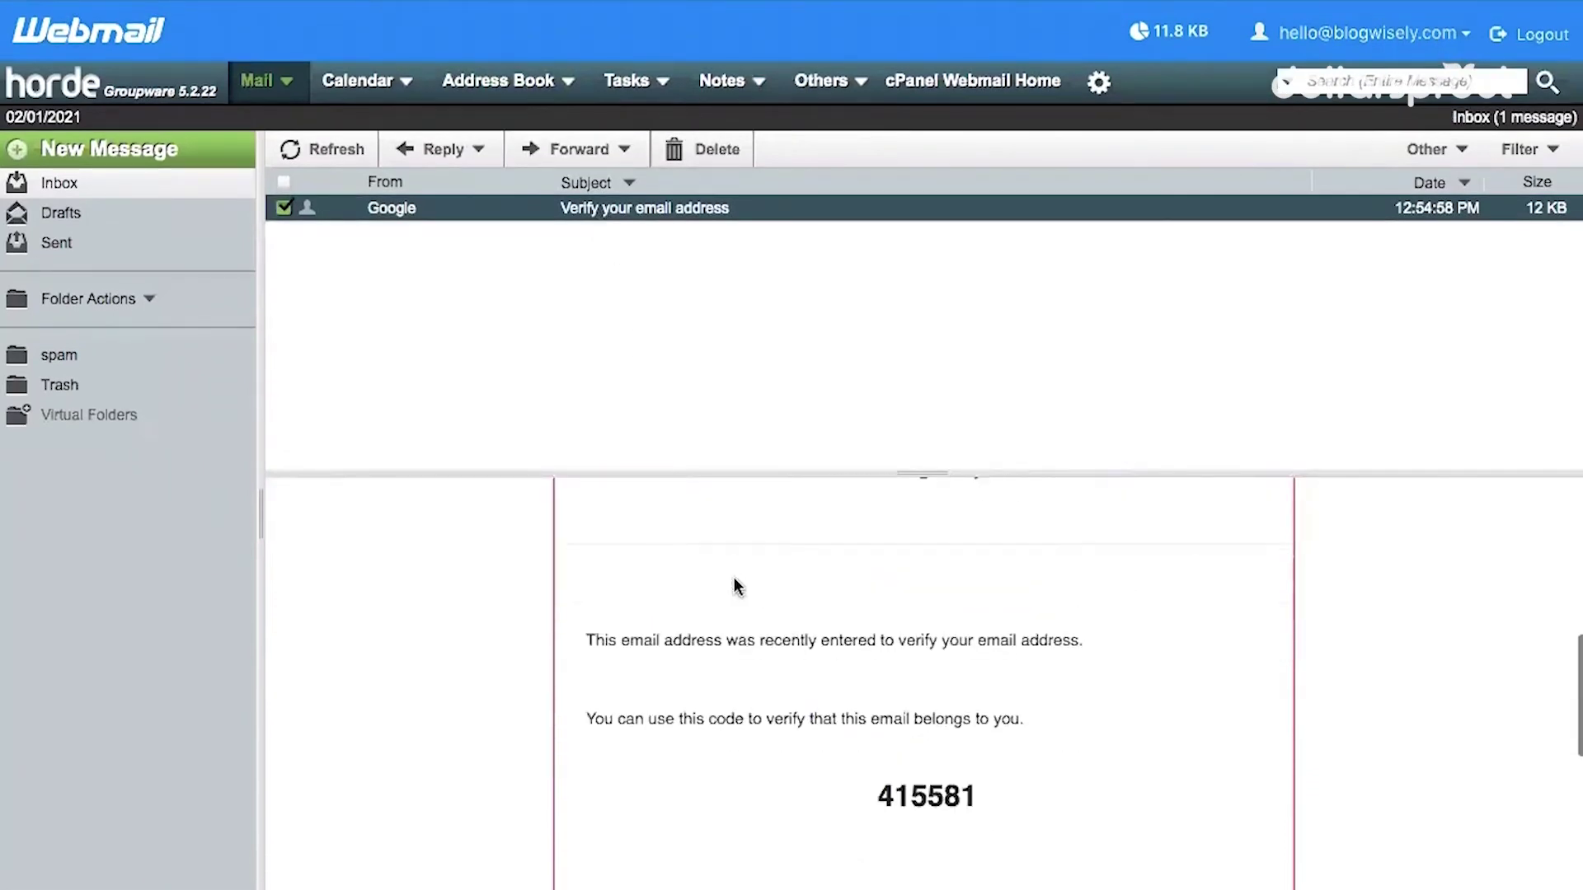
pyautogui.doubleClick(935, 695)
pyautogui.hotkey('ctrl', 'c')
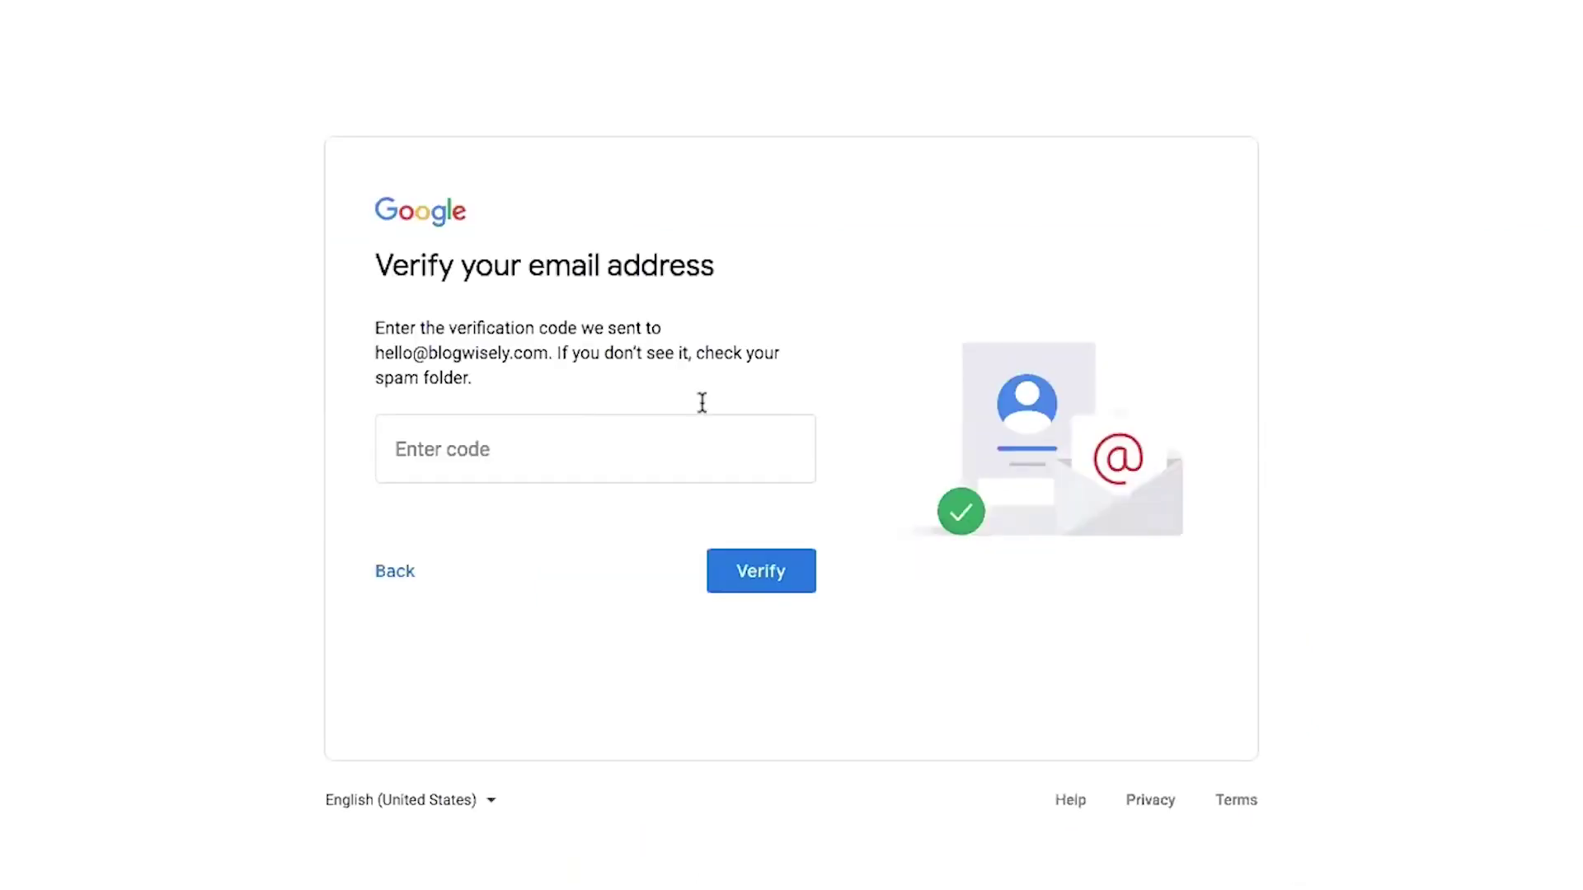
# Paste and verify the emailed code, then continue past the personal details
pyautogui.click(605, 427)
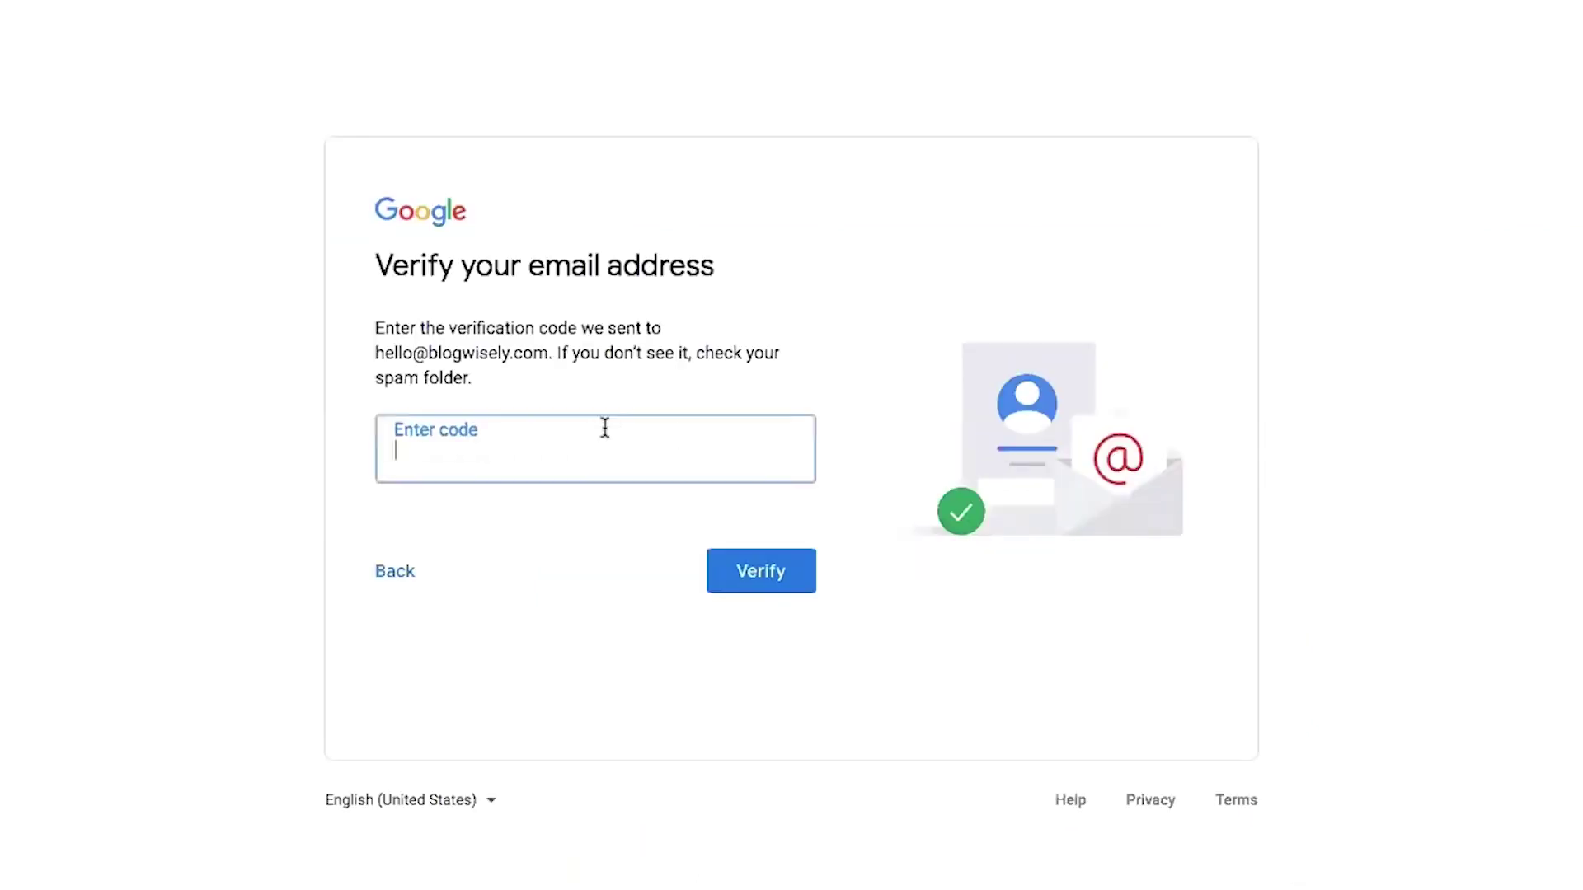
pyautogui.hotkey('ctrl', 'v')
pyautogui.click(741, 564)
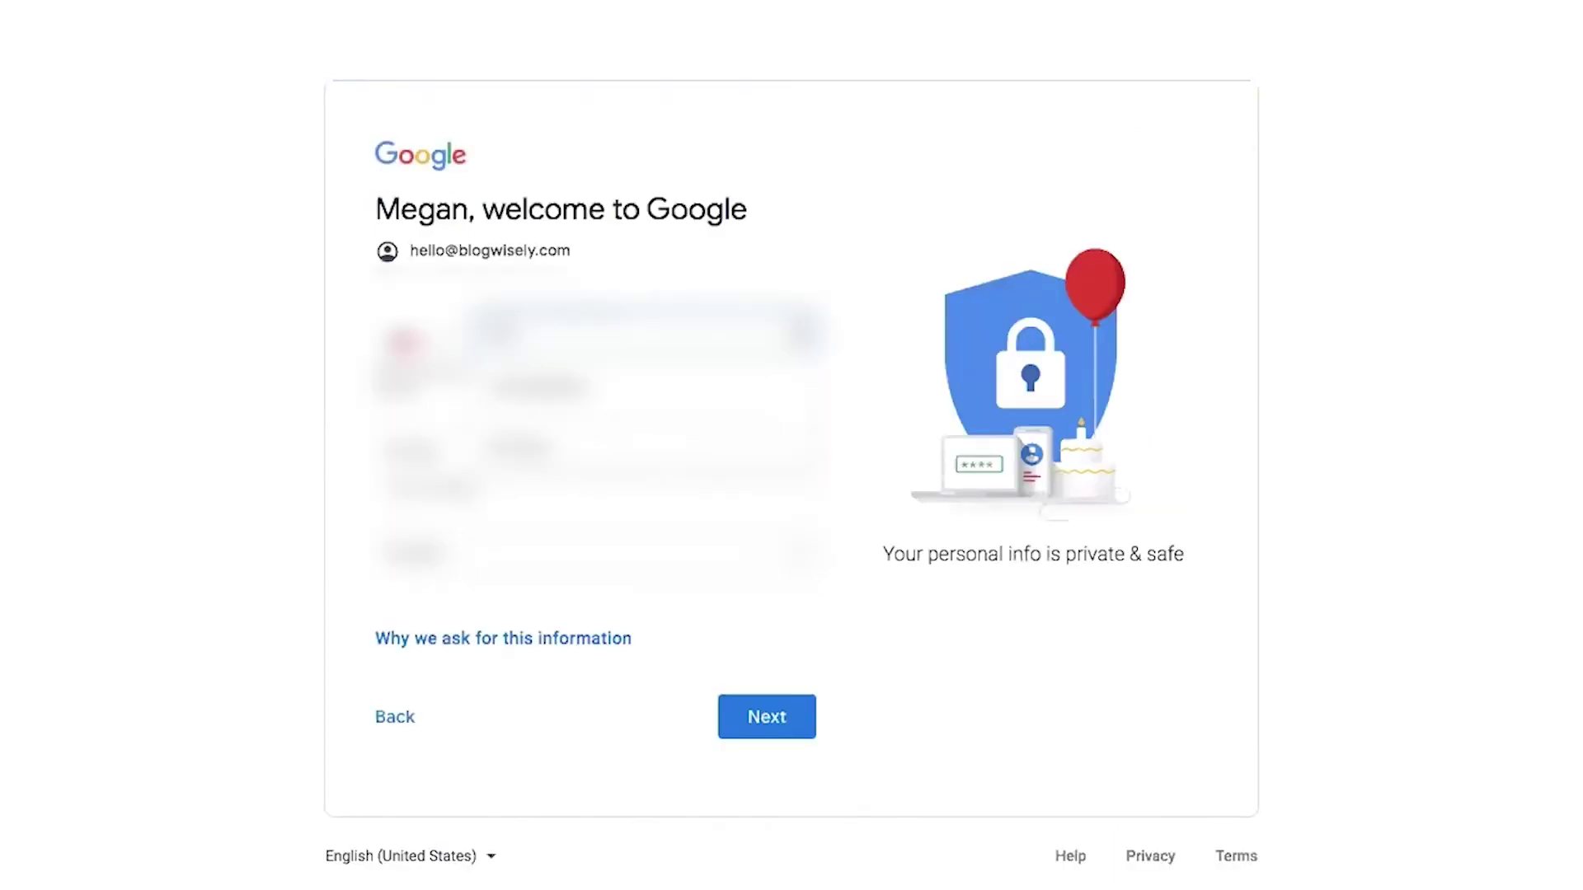
pyautogui.click(757, 729)
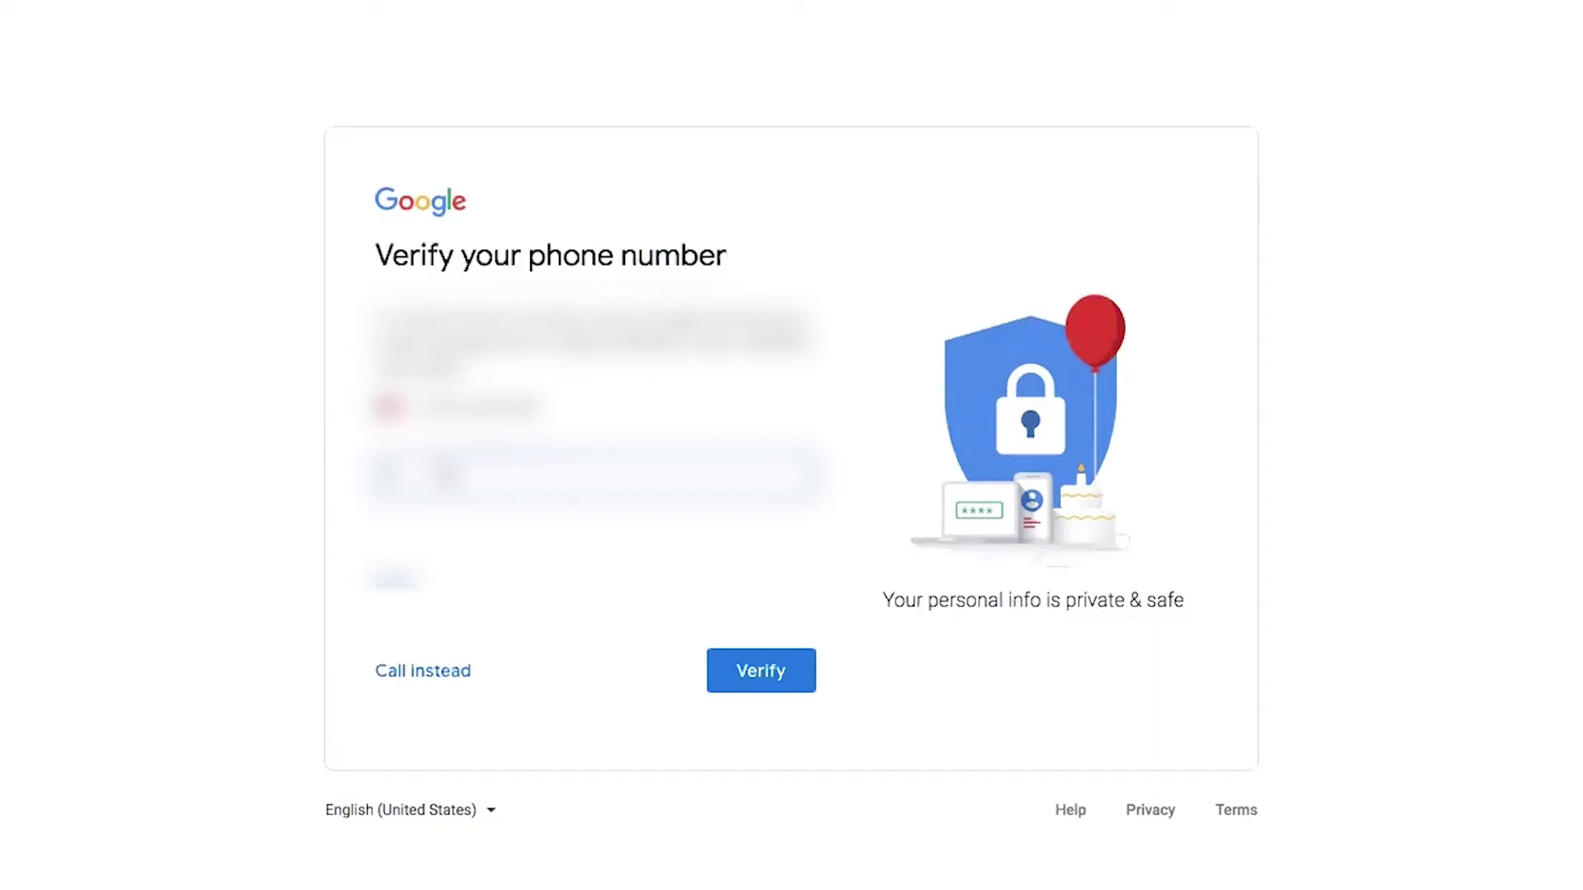
# Confirm the phone verification code, skip extra phone uses, and accept the terms
pyautogui.write('123')
pyautogui.click(785, 651)
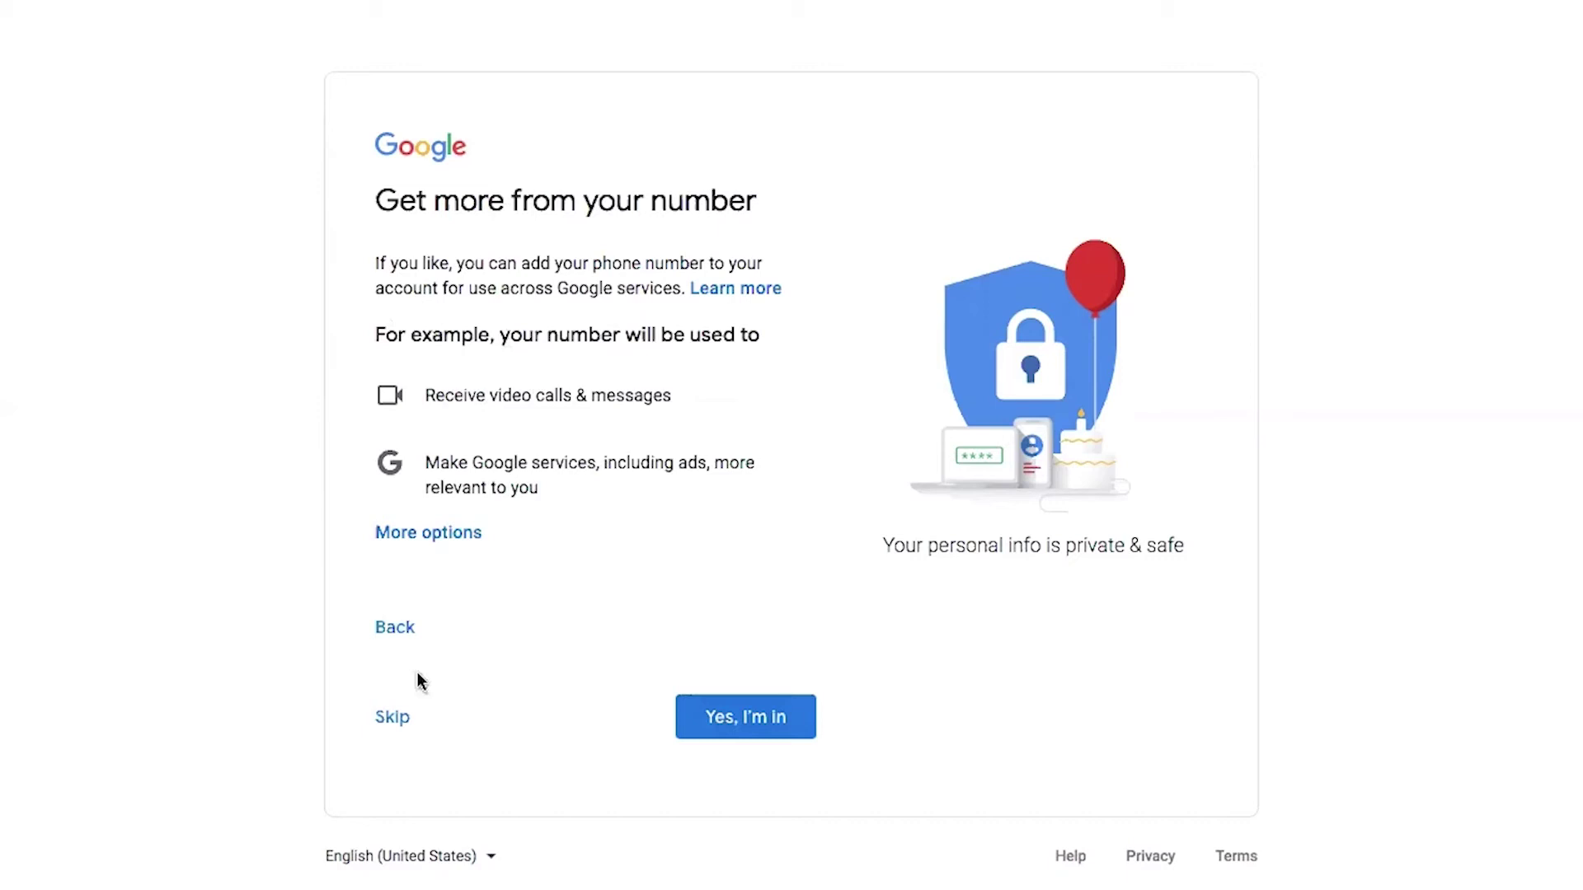
pyautogui.click(384, 721)
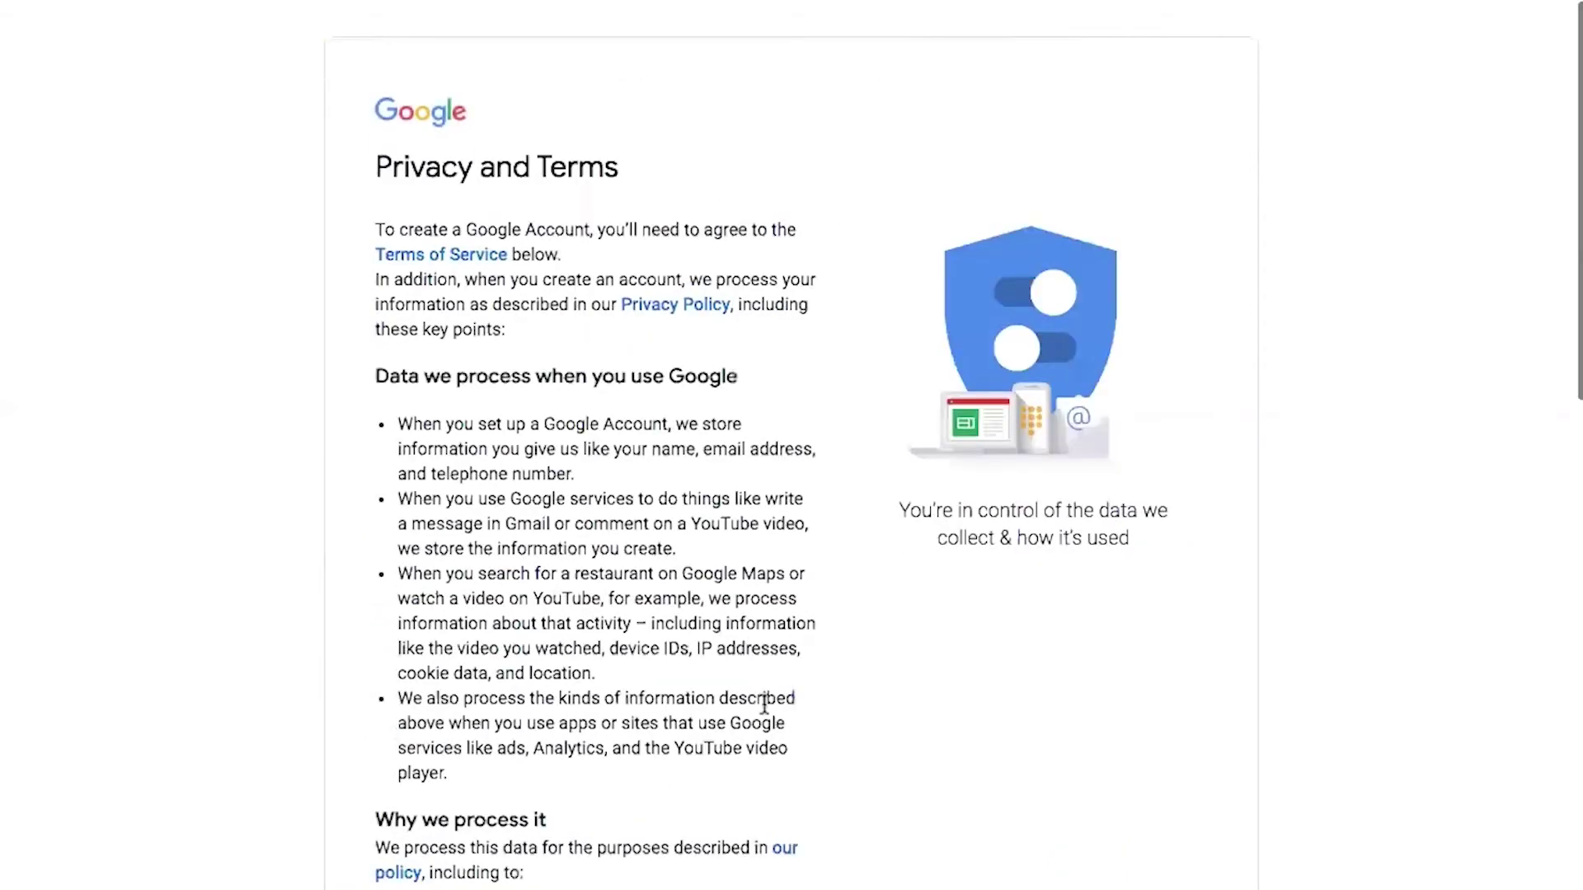
pyautogui.scroll(-10, 764, 704)
pyautogui.click(766, 729)
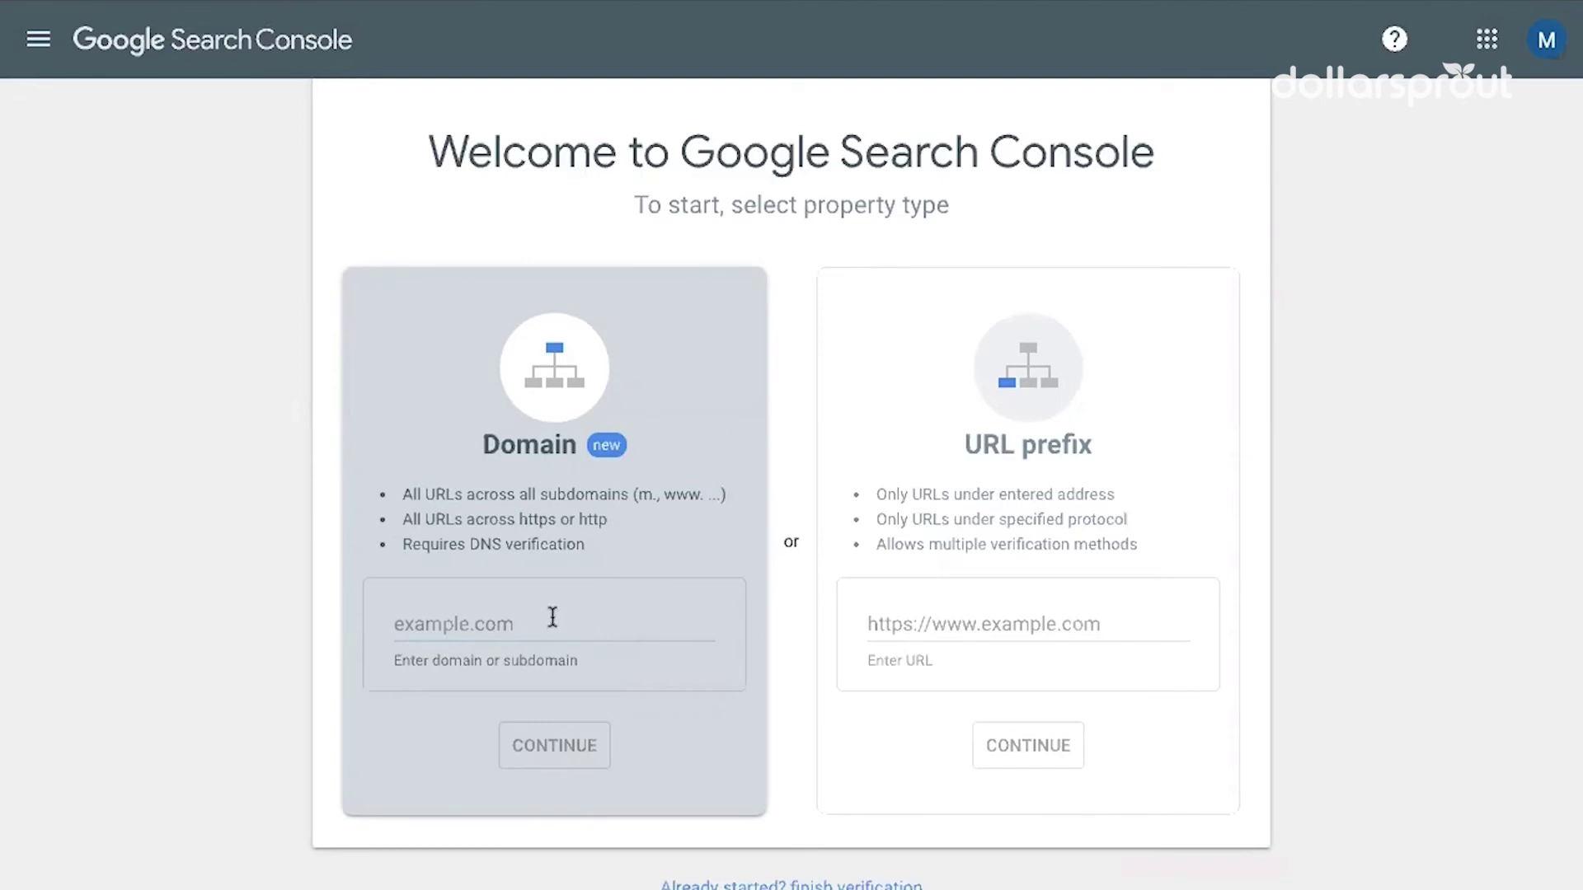
# Enter blogwisely.com as a Domain property and continue to DNS verification
pyautogui.click(502, 617)
pyautogui.write('blogwi')
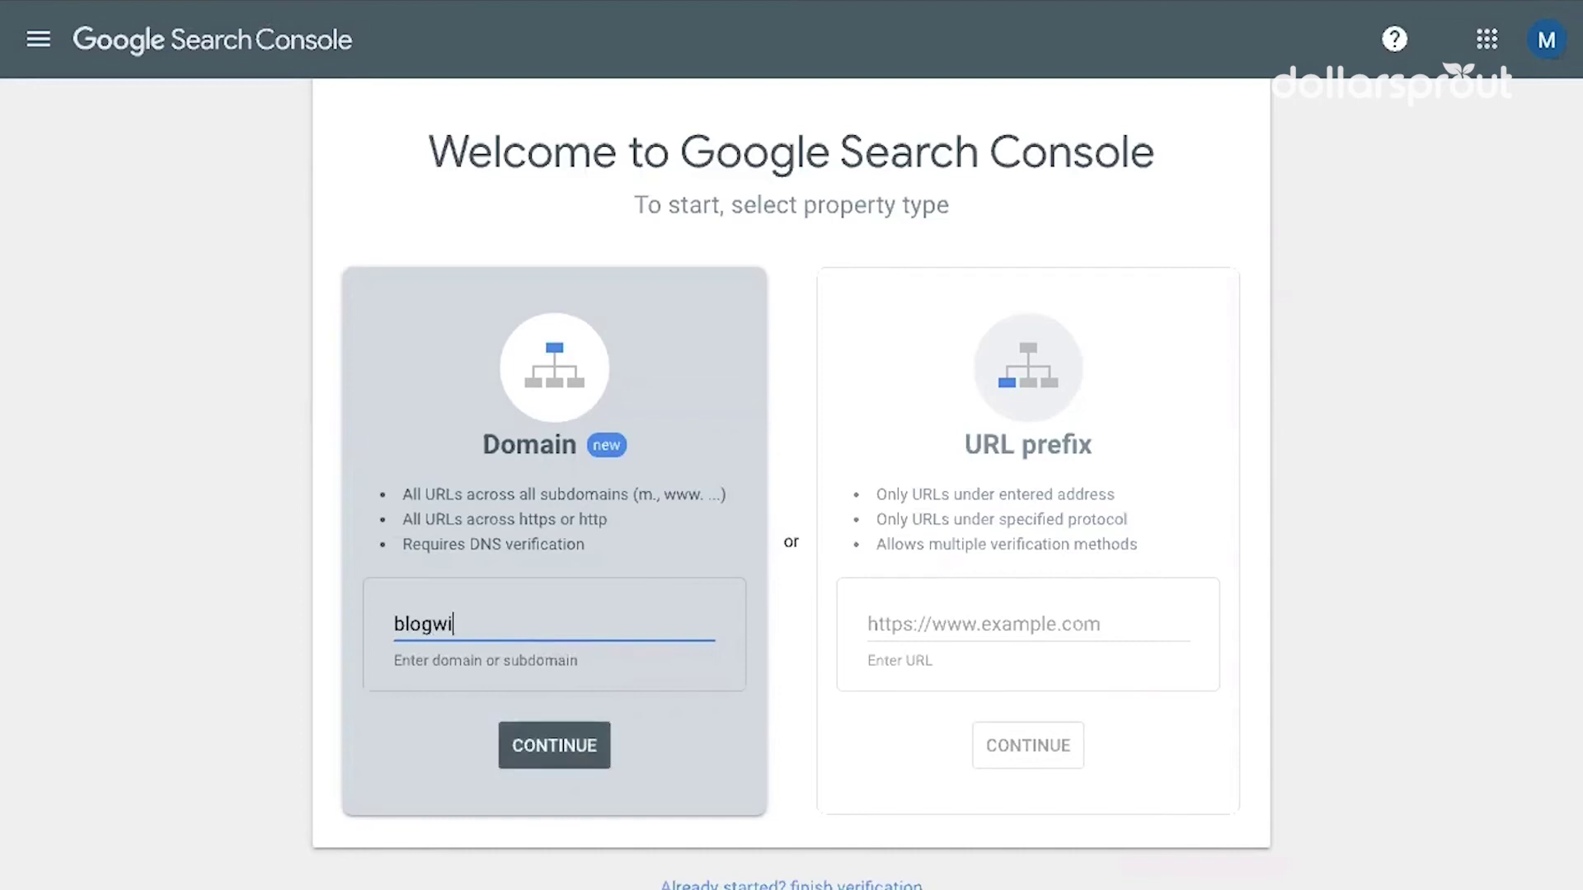
pyautogui.write('sely.com')
pyautogui.click(585, 756)
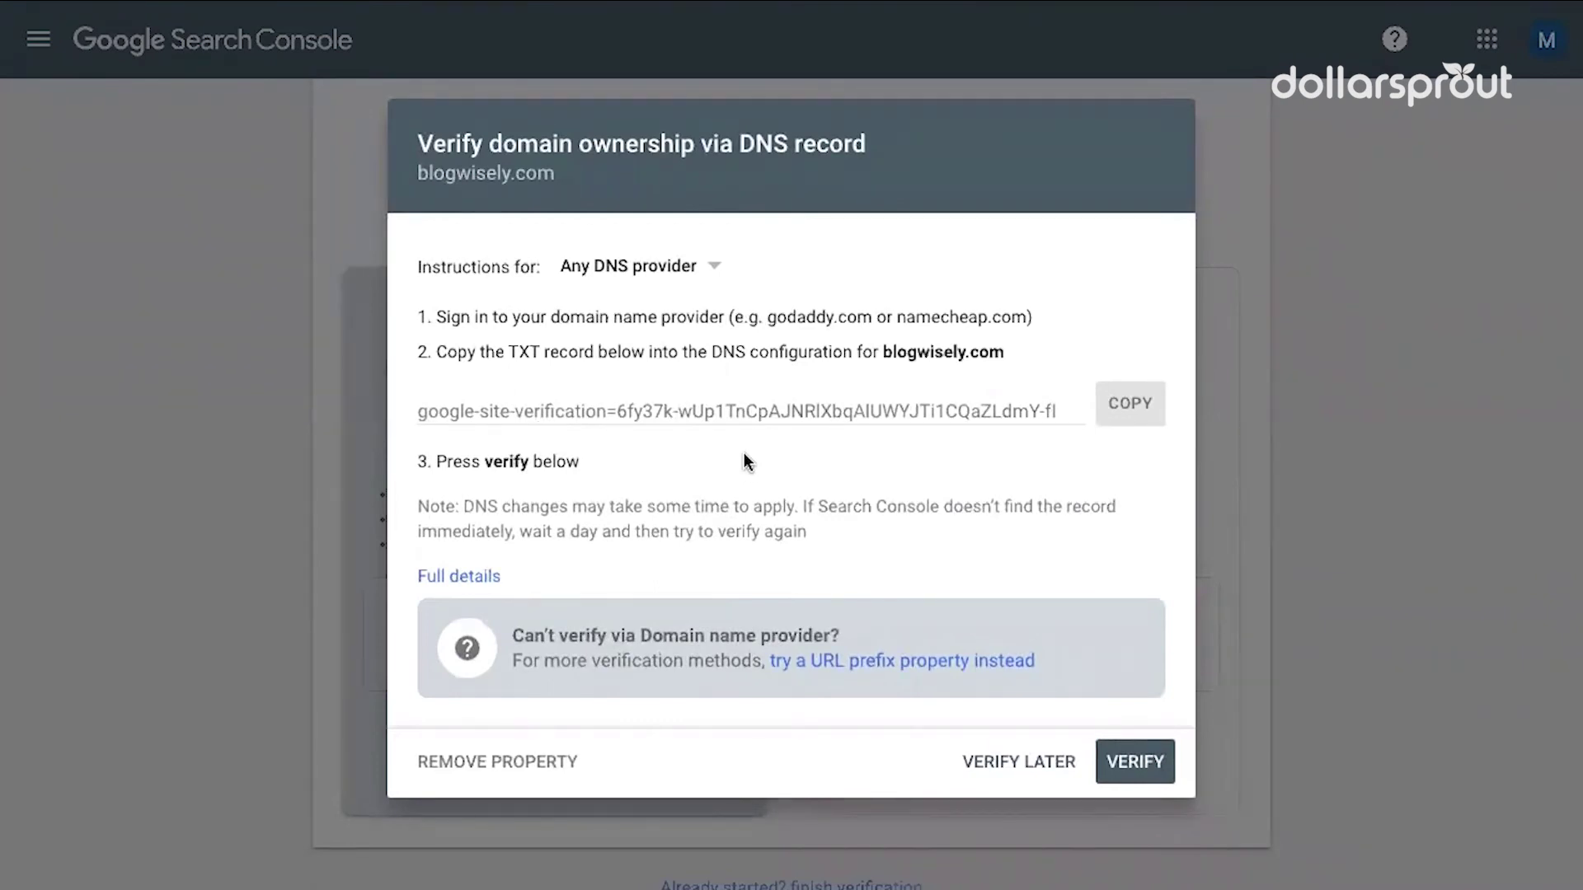
# Copy the google-site-verification TXT record from the Verify domain ownership dialog
pyautogui.click(1139, 421)
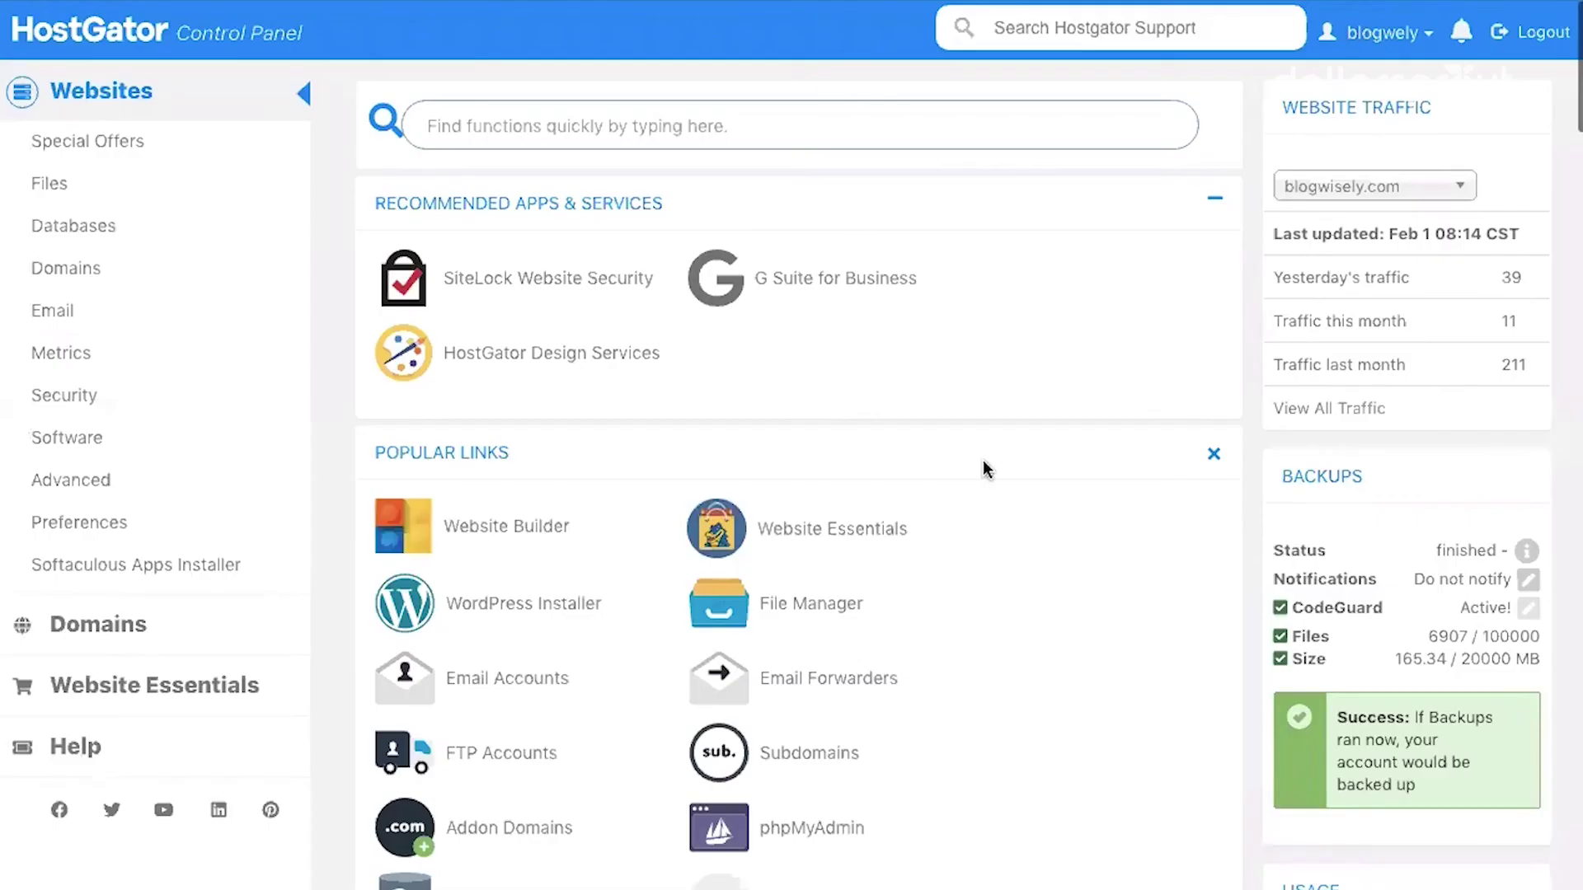
# Open the Advanced Zone Editor and start a new TXT record
pyautogui.scroll(-1, 667, 353)
pyautogui.scroll(-10, 668, 355)
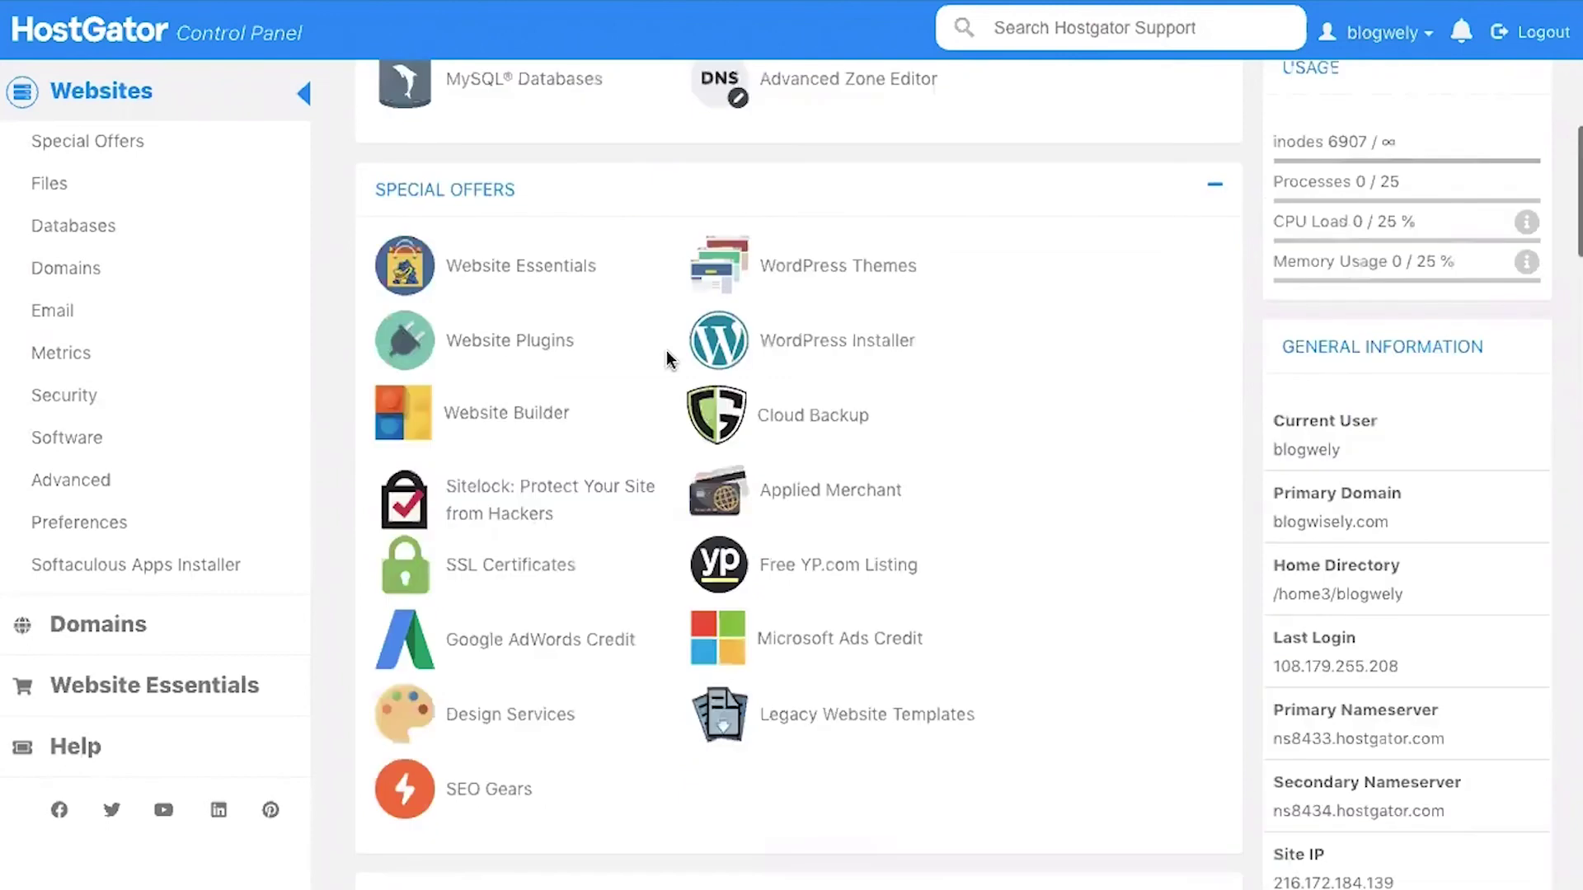
pyautogui.scroll(-10, 666, 354)
pyautogui.scroll(-3, 668, 358)
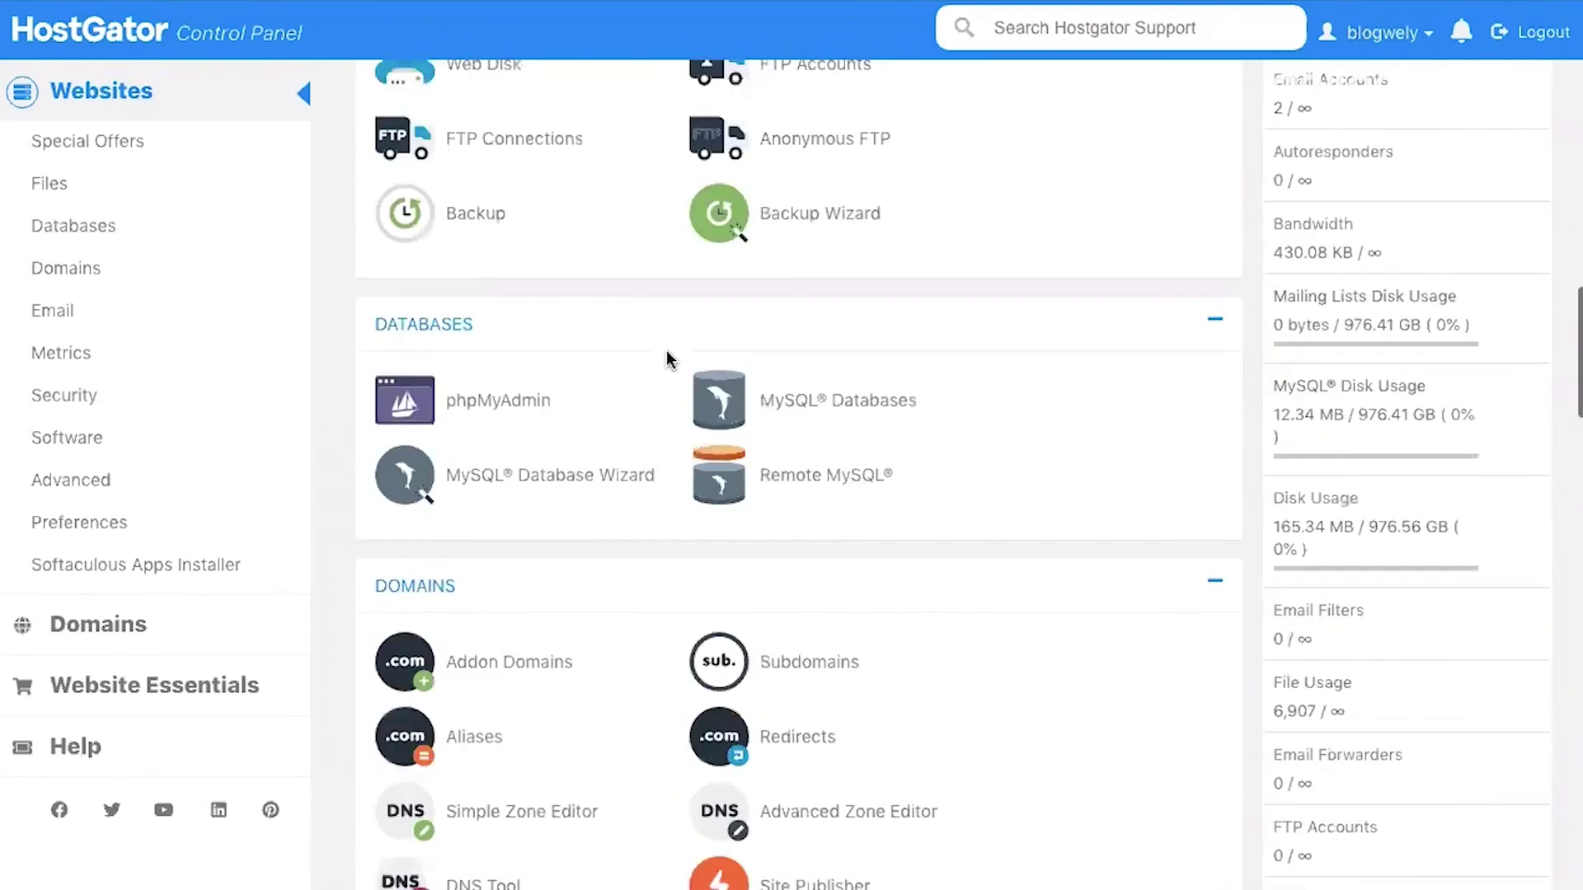
pyautogui.scroll(-3, 407, 287)
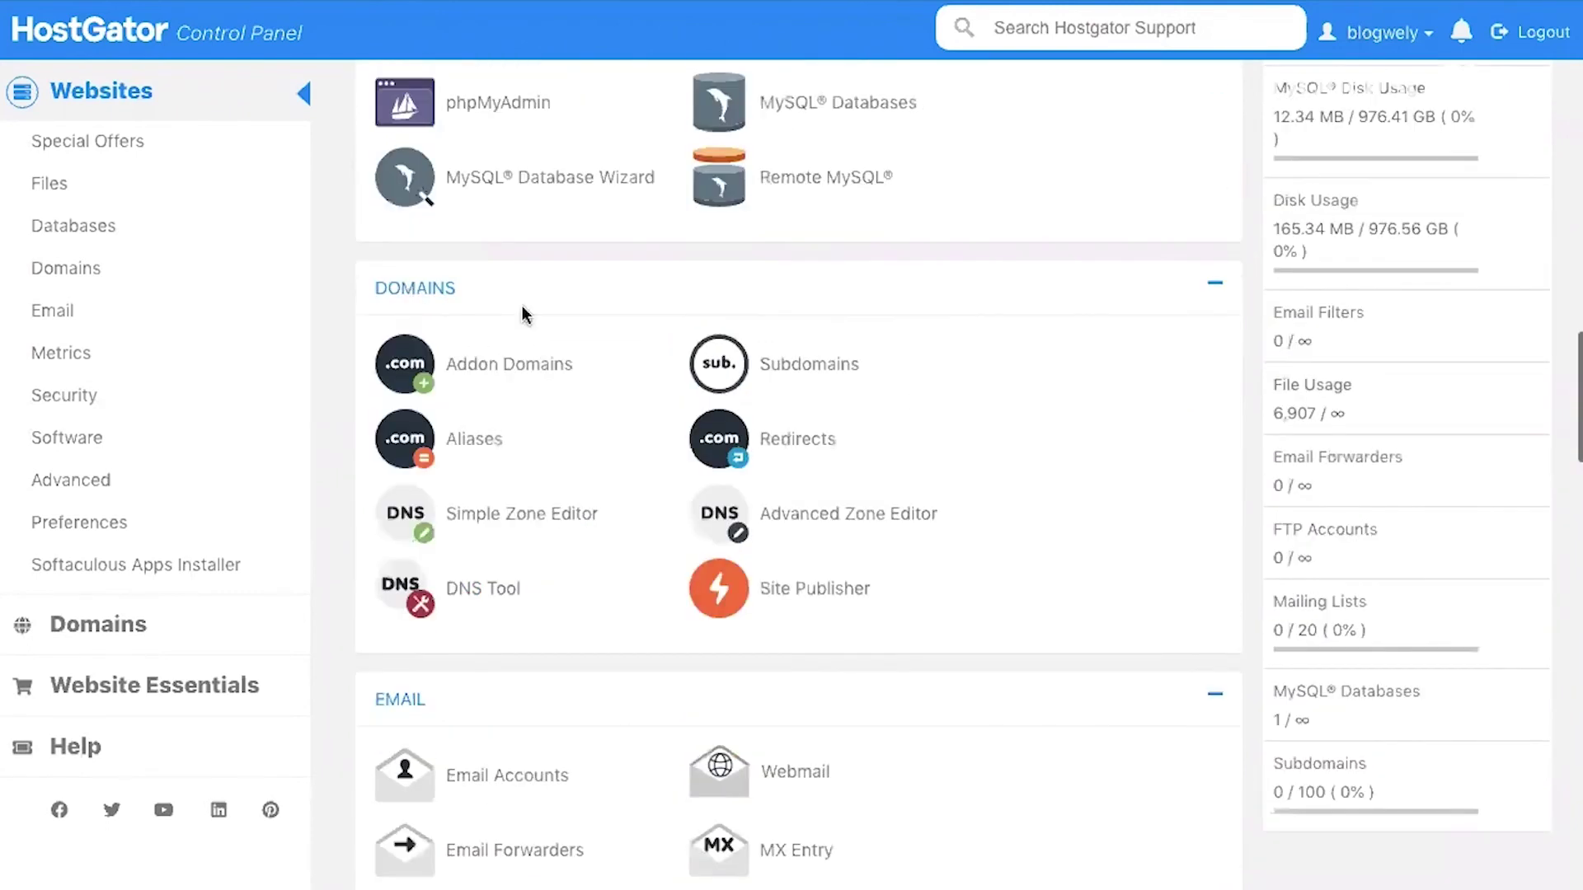
pyautogui.click(873, 523)
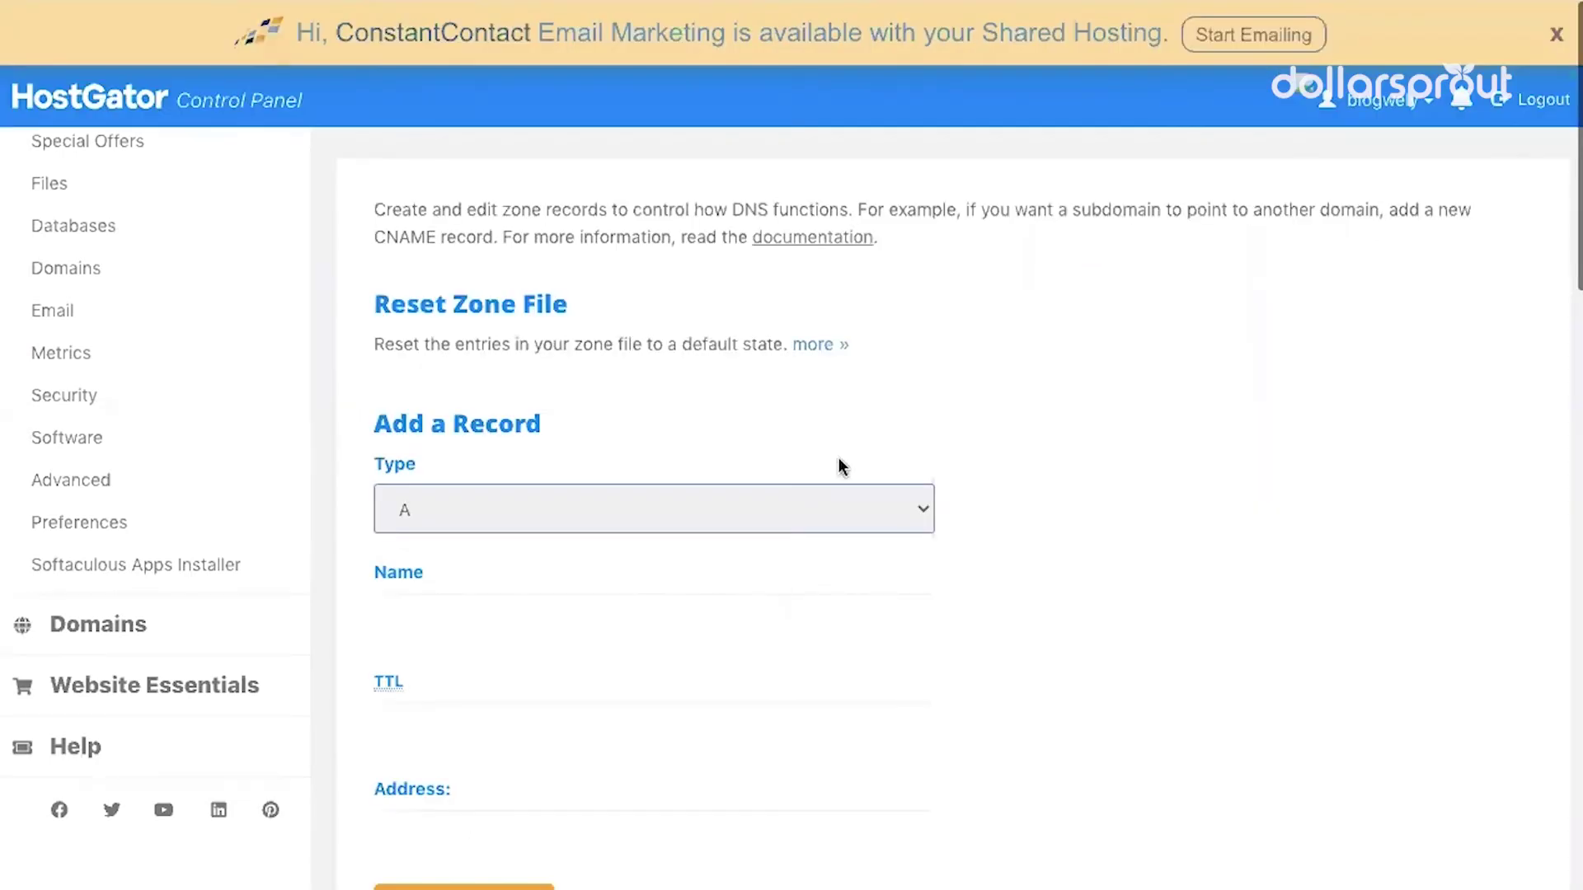
pyautogui.scroll(-1, 839, 458)
pyautogui.click(921, 427)
pyautogui.click(640, 508)
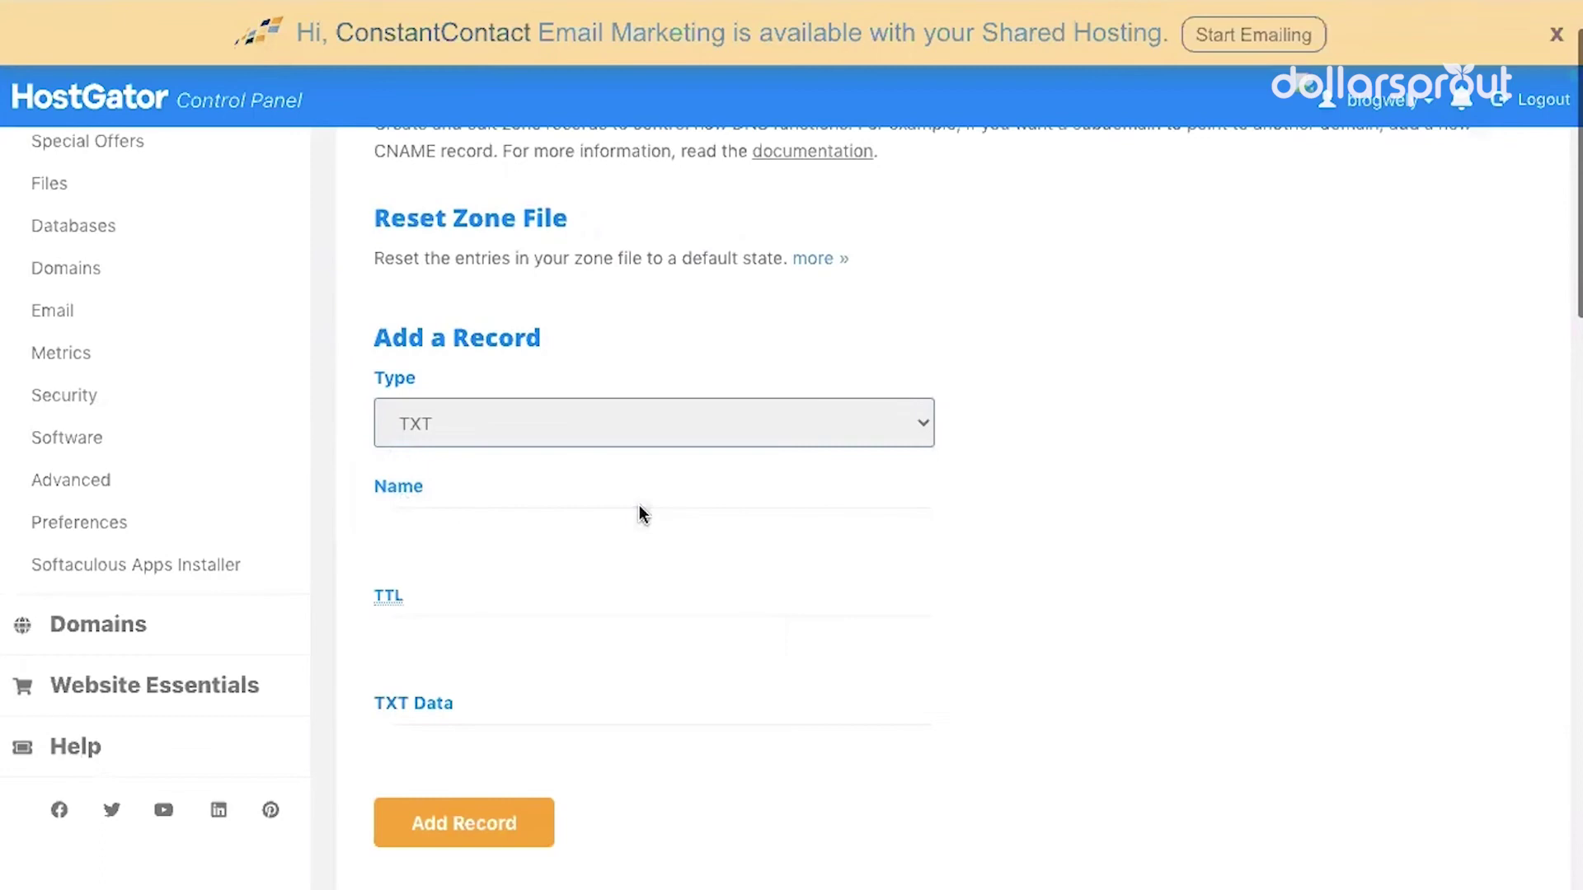
# Set the record name to blogwisely.com and its TTL to 3600
pyautogui.click(651, 530)
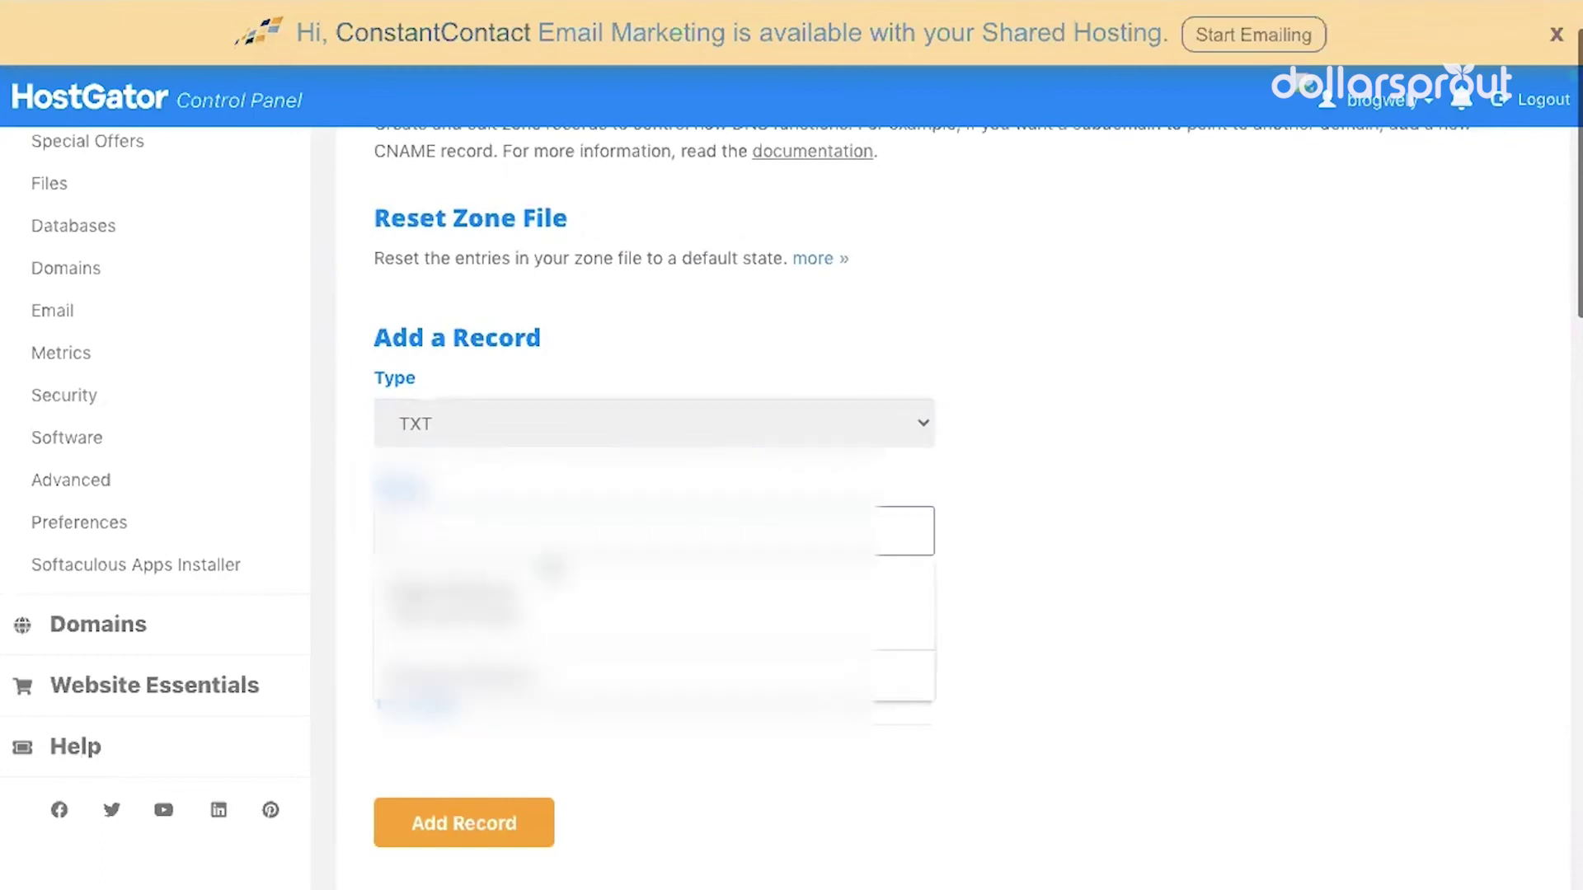
pyautogui.click(1205, 665)
pyautogui.write('blogwisely')
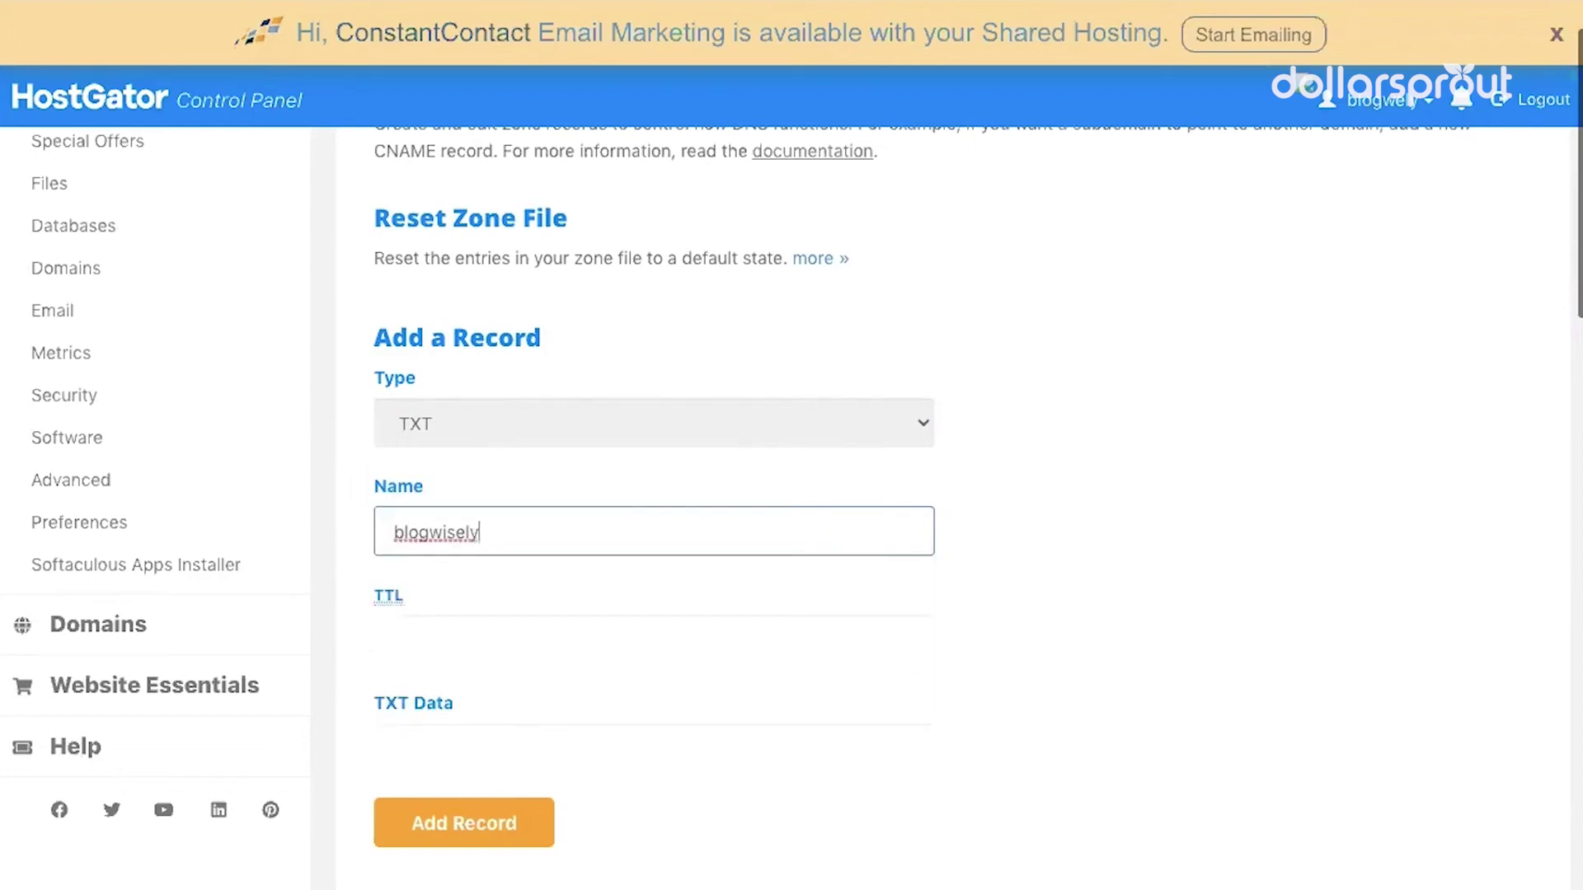
pyautogui.write('.com')
pyautogui.click(766, 623)
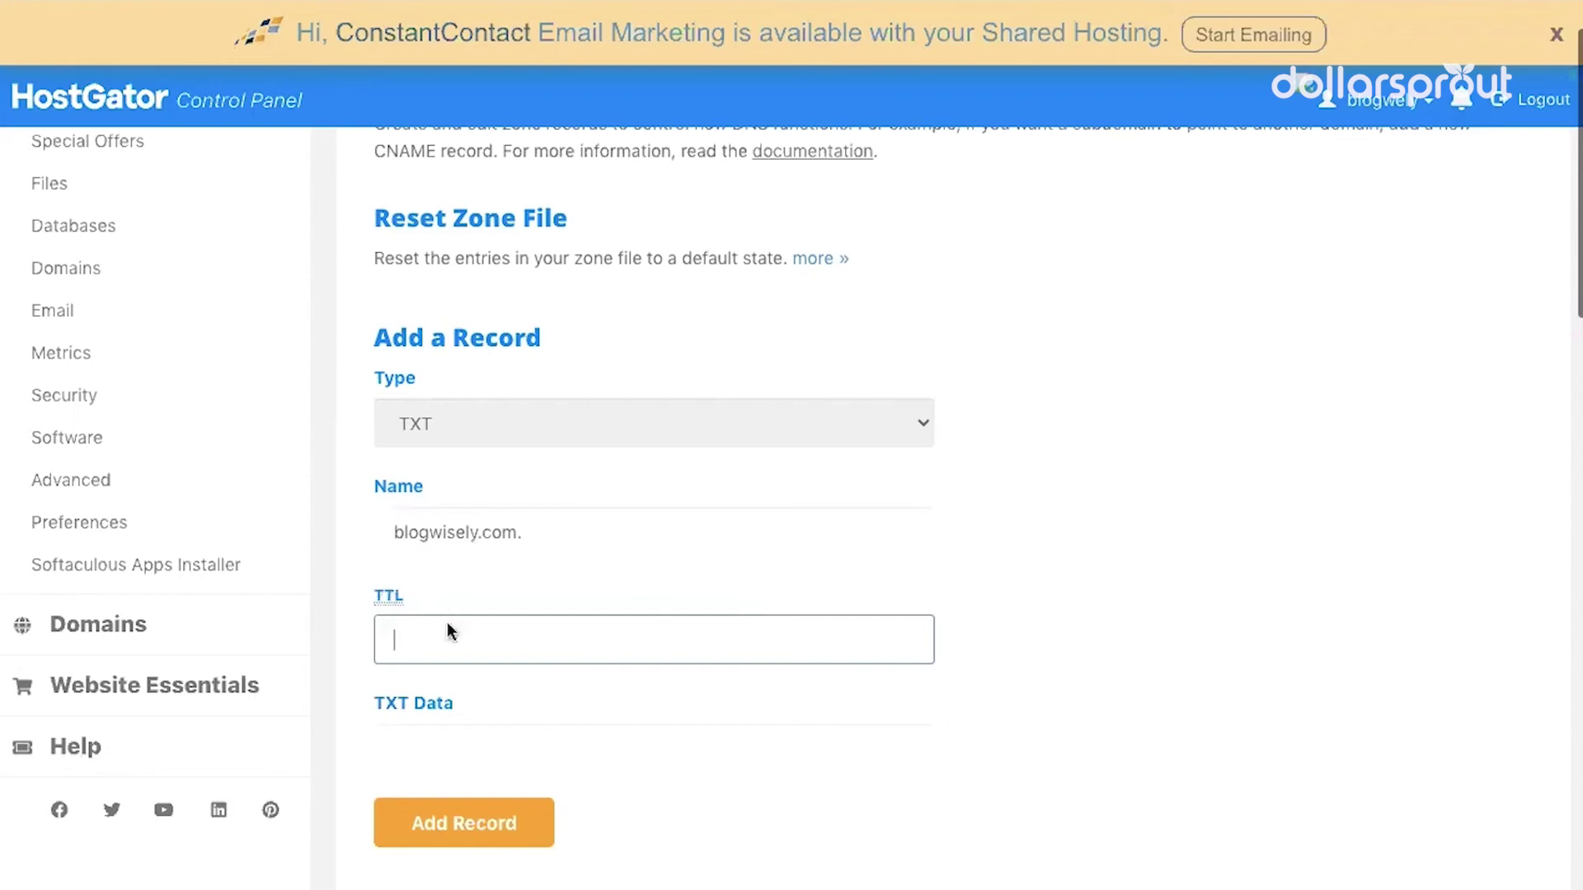
pyautogui.write('3600')
# Paste the Google verification string as TXT data and add the record
pyautogui.scroll(-4, 887, 535)
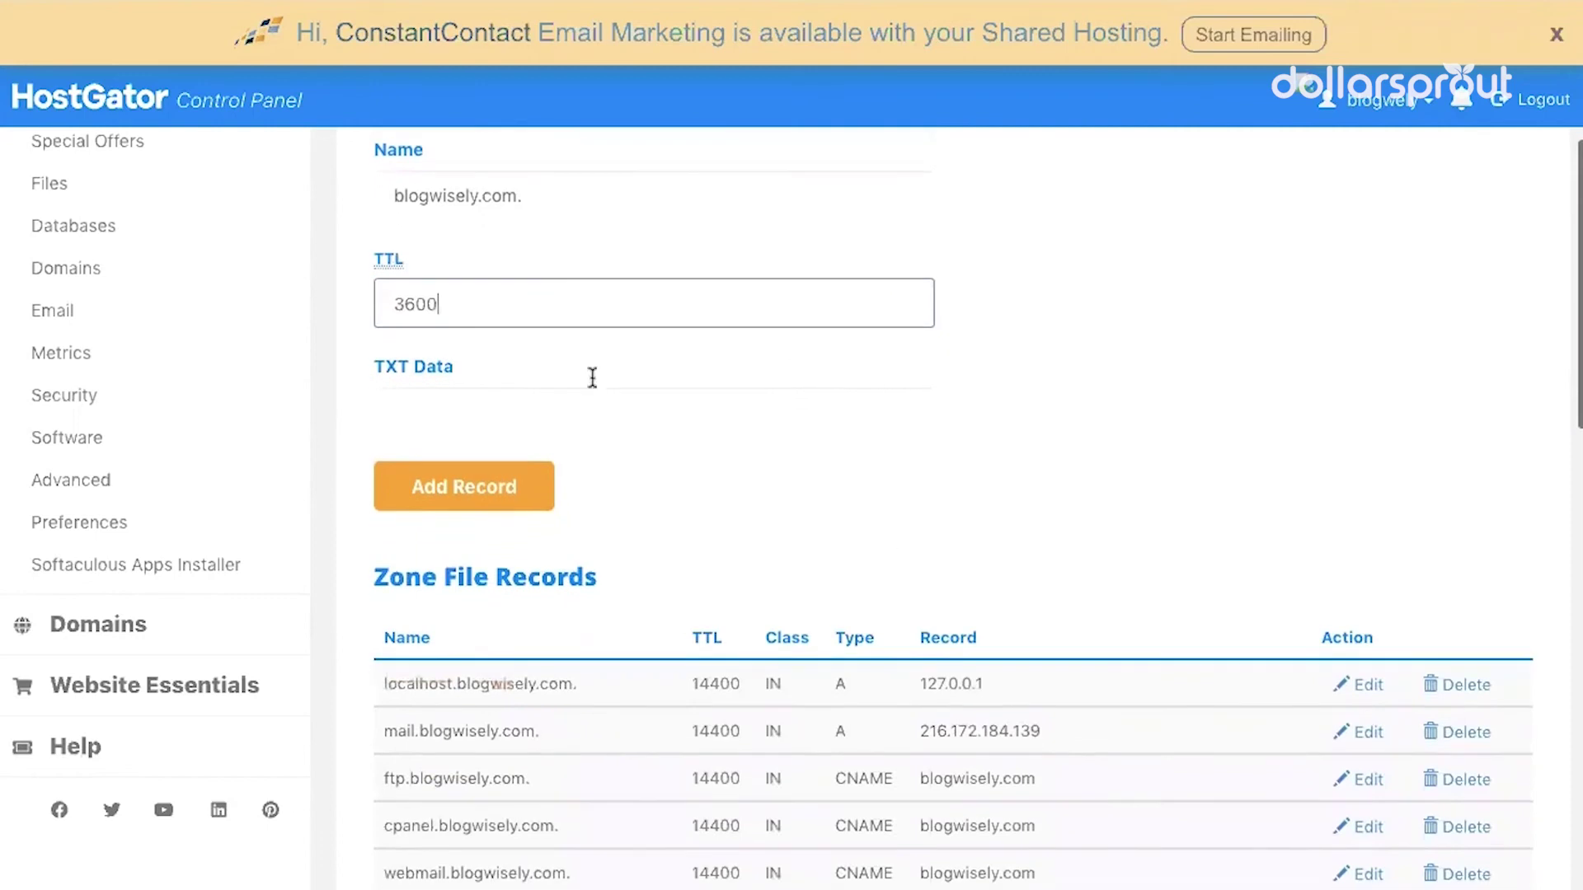
pyautogui.click(512, 404)
pyautogui.write('google-site-verification=6fy37k-wUp1TnCpAJNRlXbqAlUWYJTi1CQaZLdmY-fI')
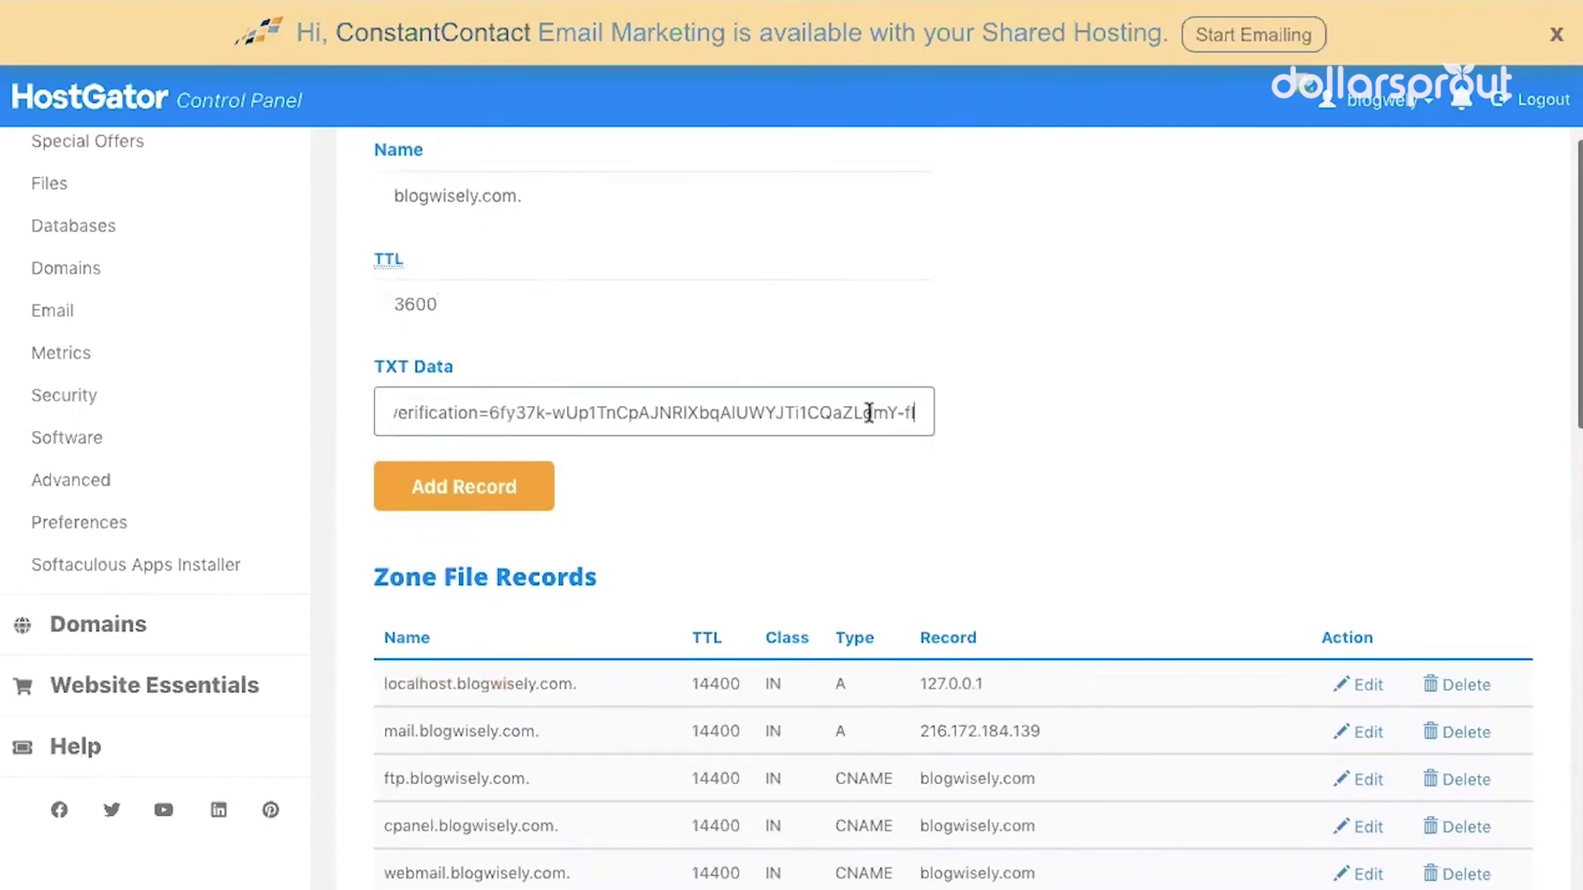
pyautogui.press('Home')
pyautogui.press('End')
pyautogui.click(486, 505)
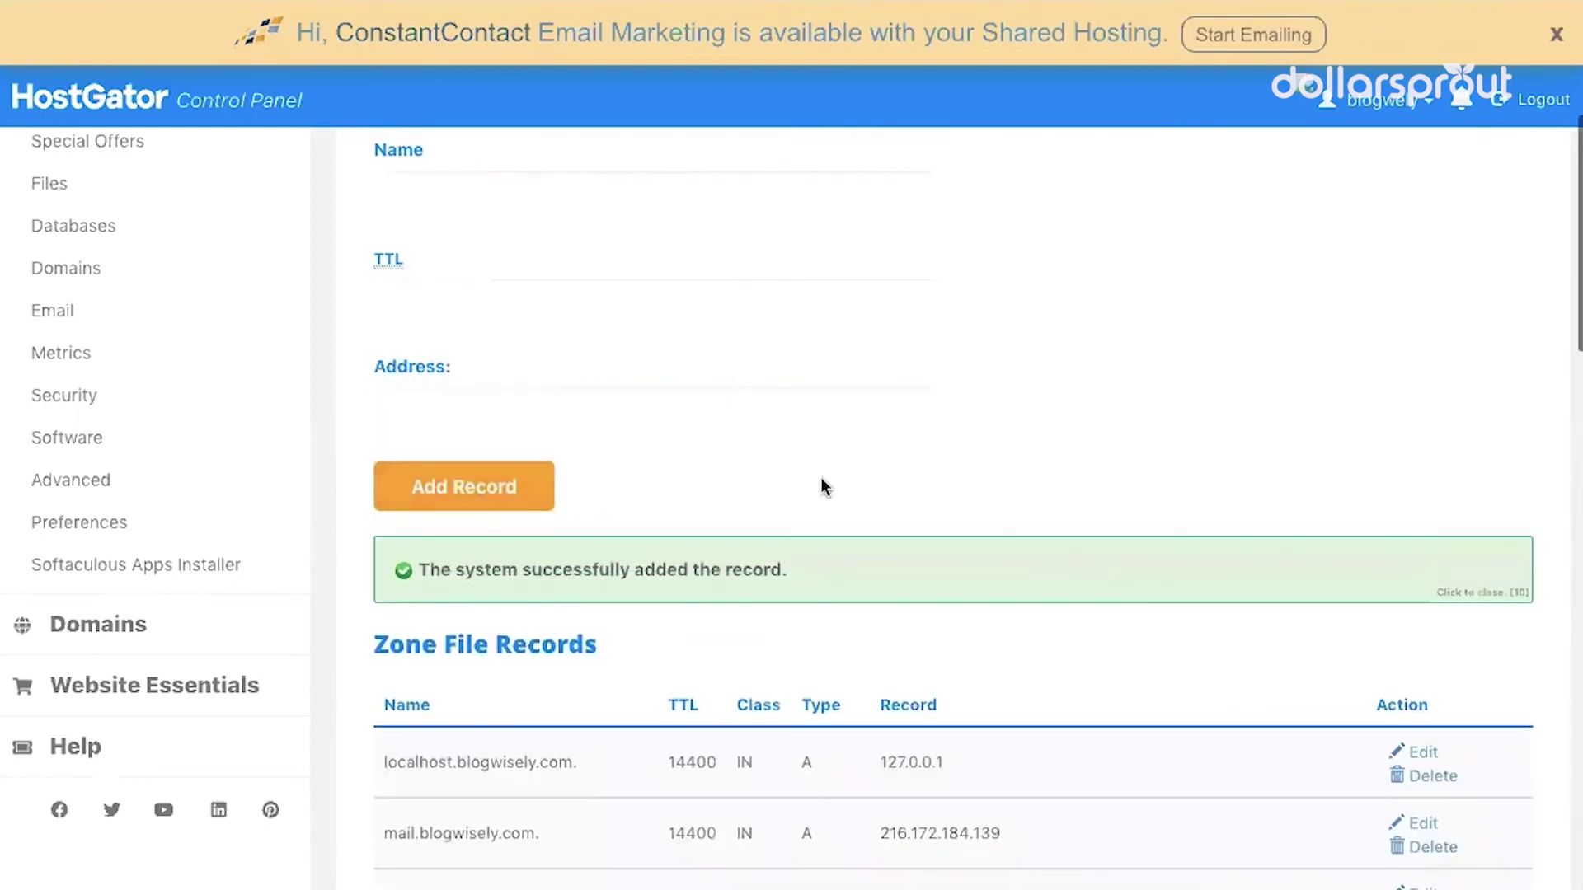
pyautogui.scroll(3, 774, 315)
pyautogui.scroll(2, 751, 658)
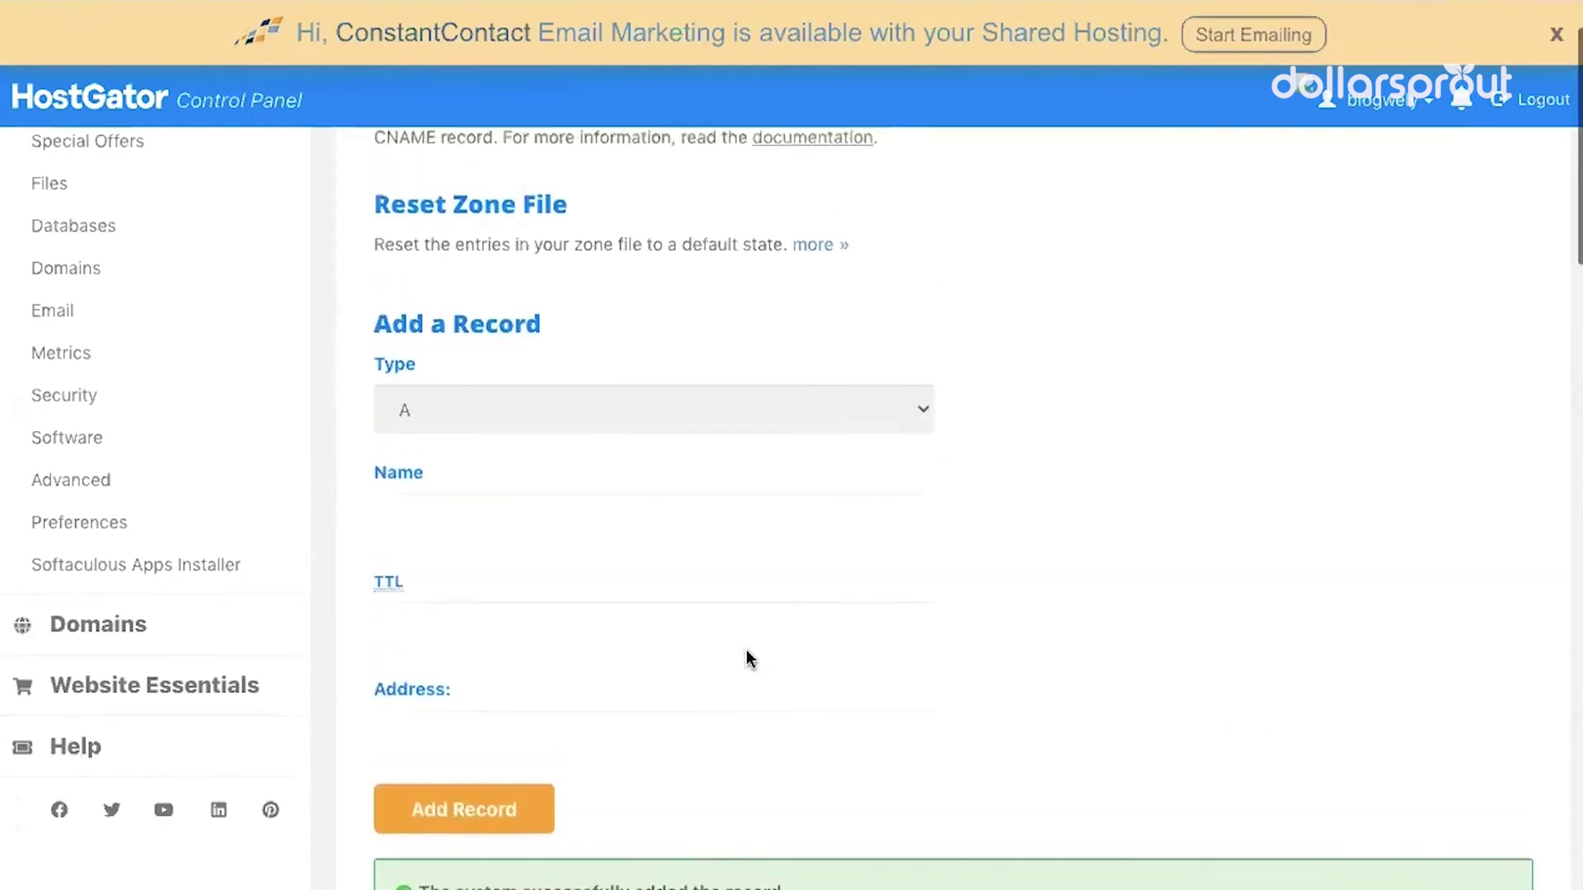
pyautogui.scroll(-3, 681, 445)
pyautogui.scroll(2, 682, 445)
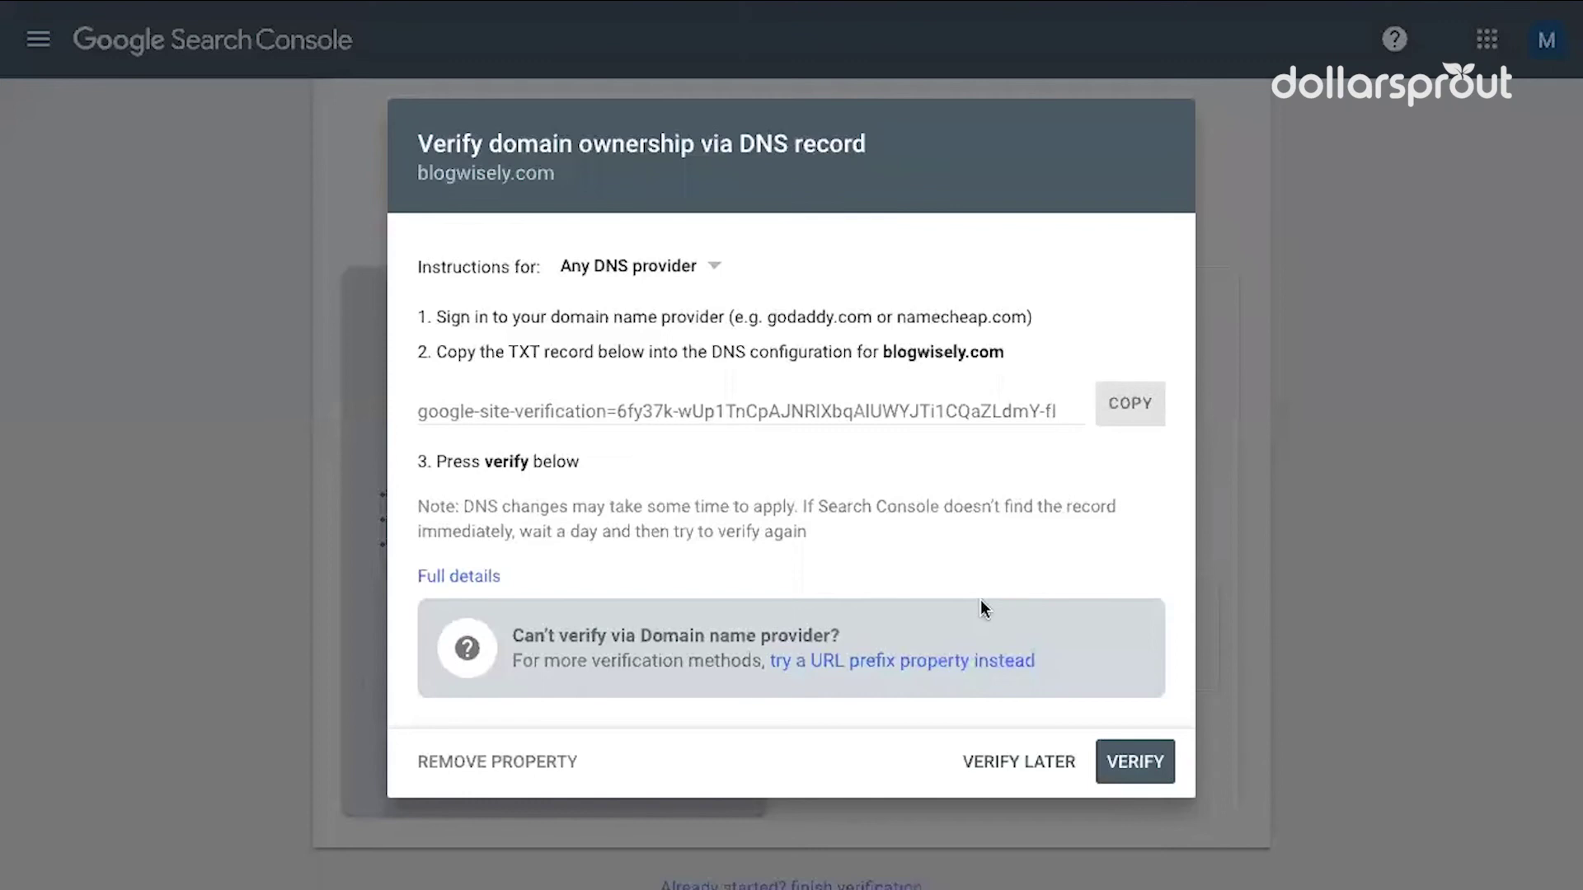
# Have Google verify blogwisely.com ownership from the new DNS TXT record
pyautogui.click(1148, 767)
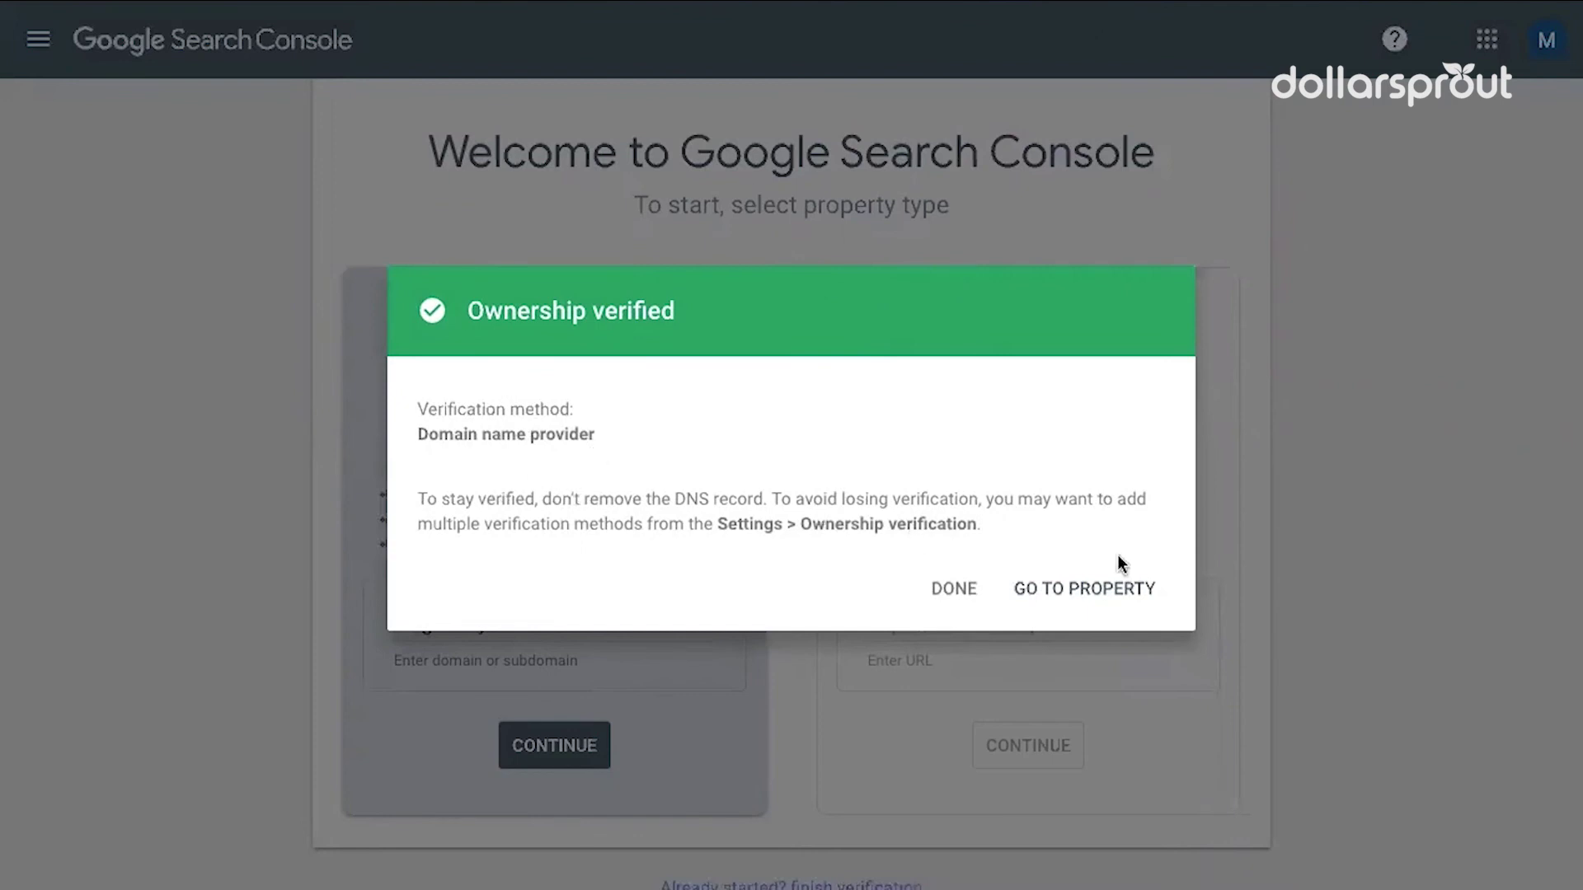
# Open the verified blogwisely.com property's Overview, then briefly activate and dismiss the URL inspection bar
pyautogui.click(1078, 595)
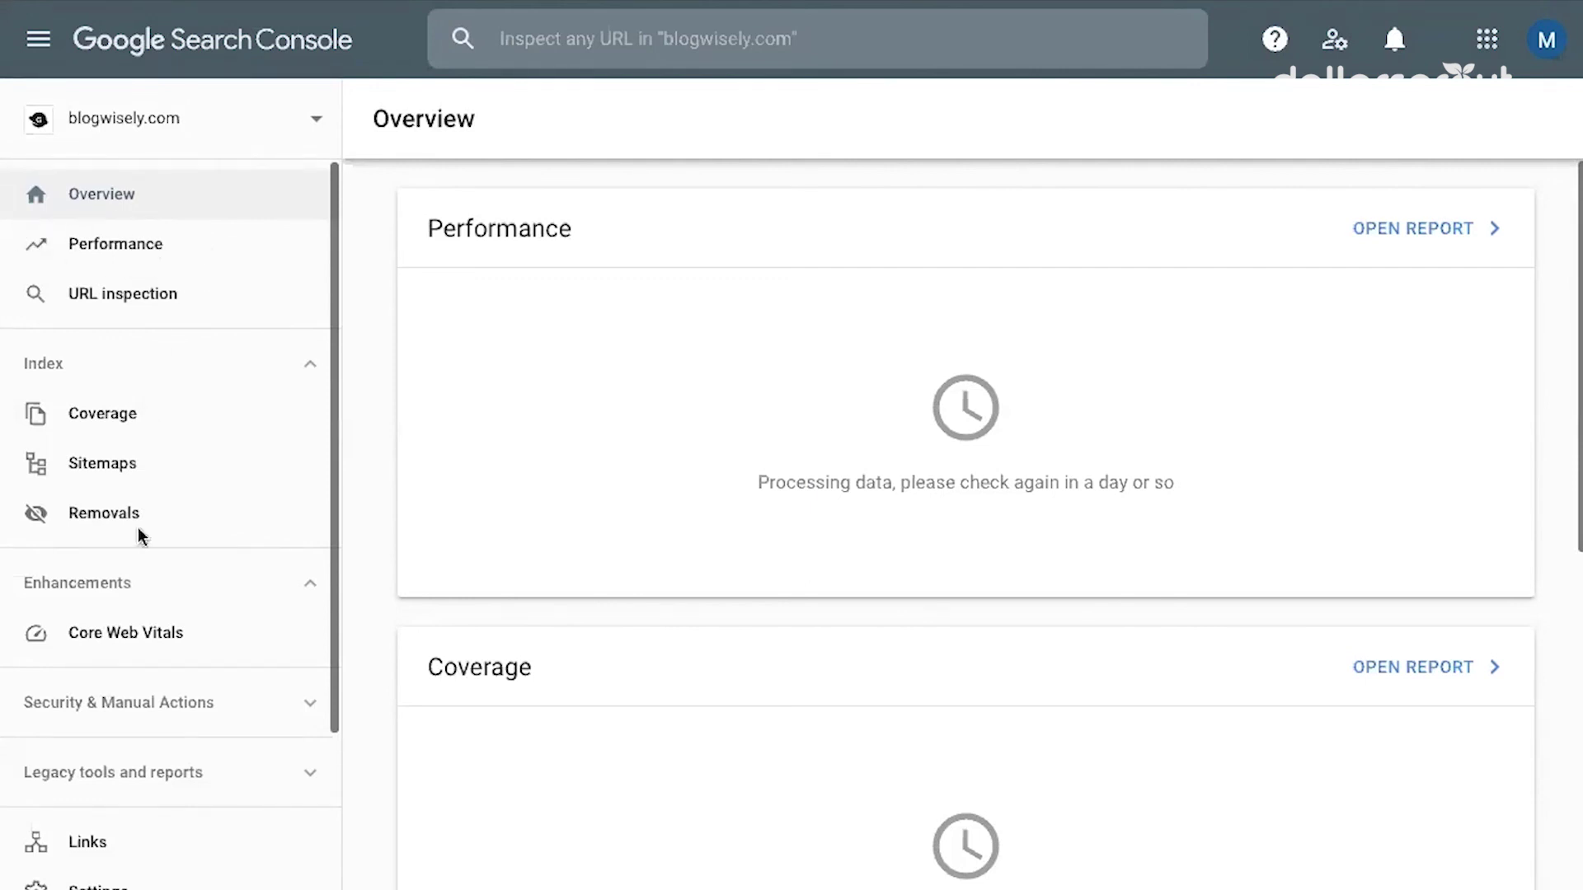
pyautogui.scroll(-2, 91, 783)
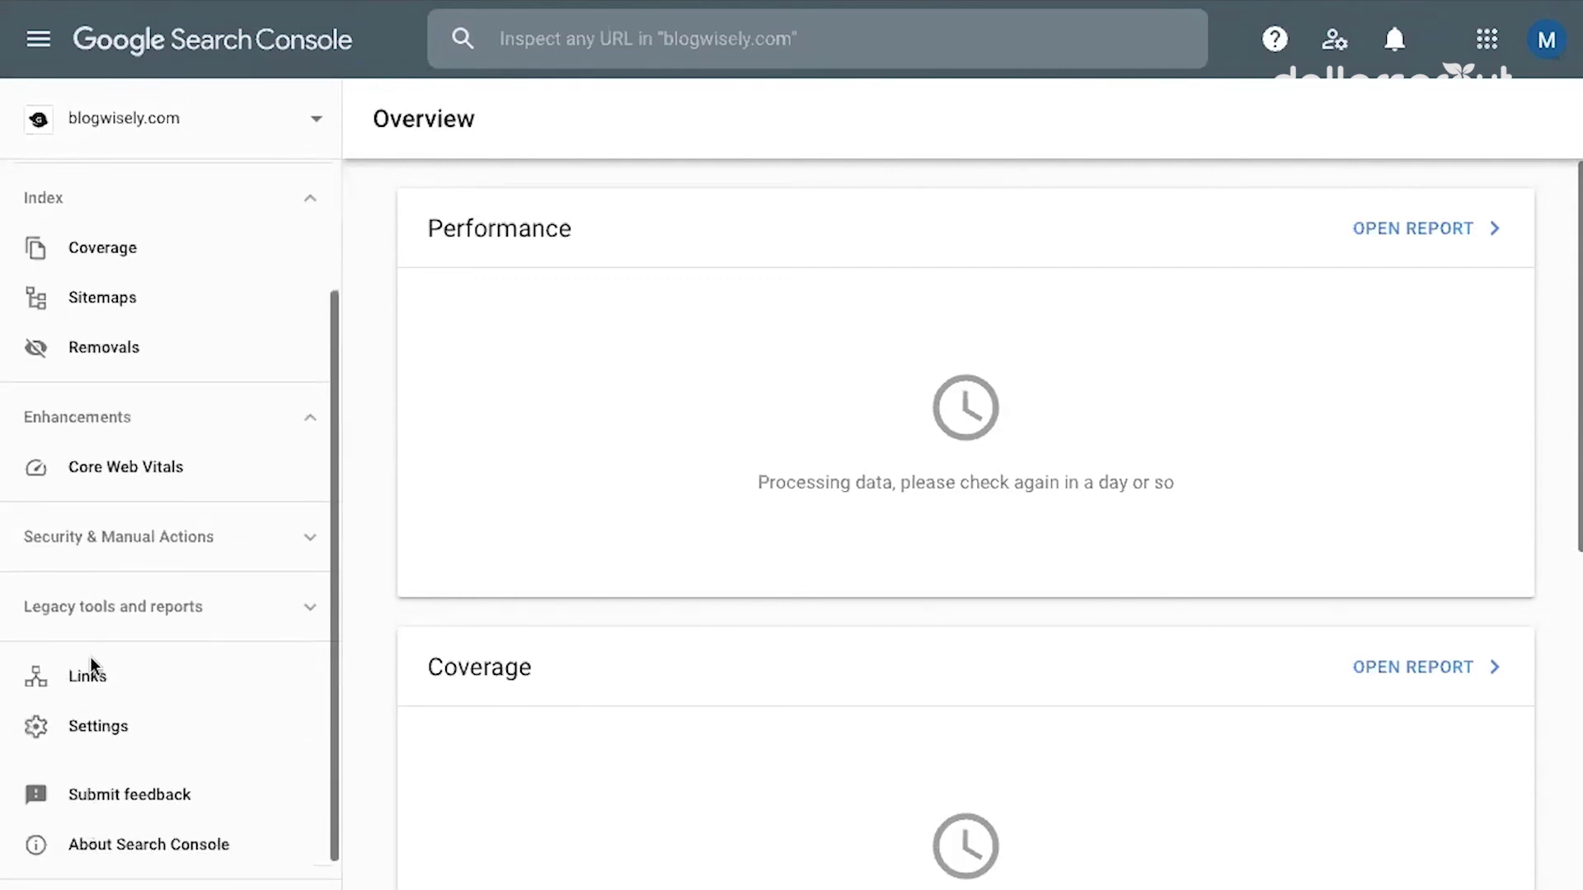
pyautogui.scroll(2, 137, 655)
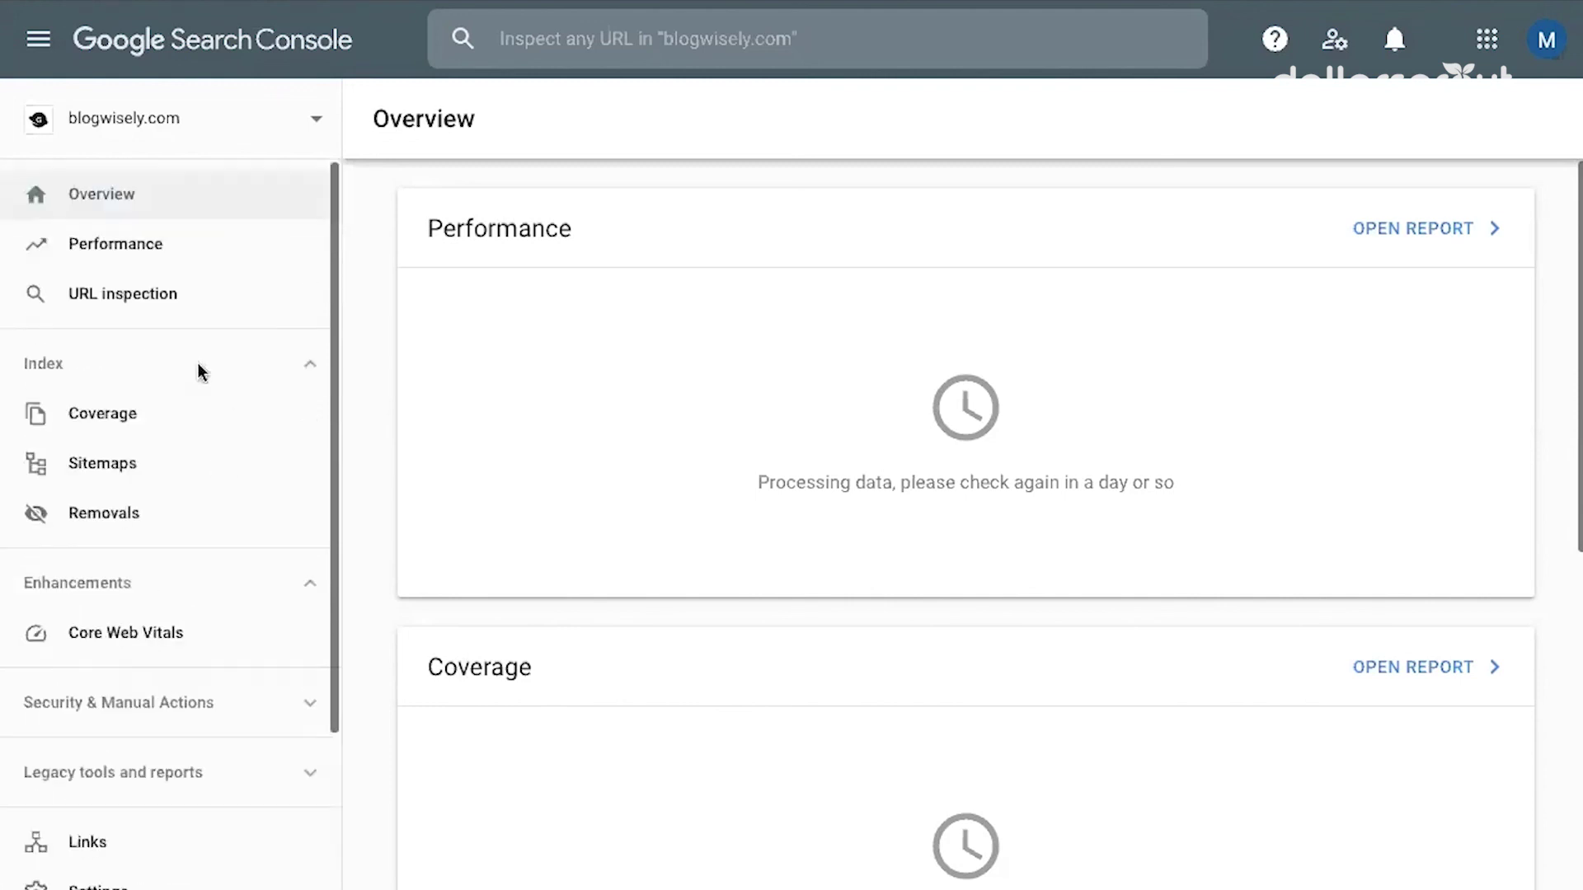
pyautogui.click(105, 302)
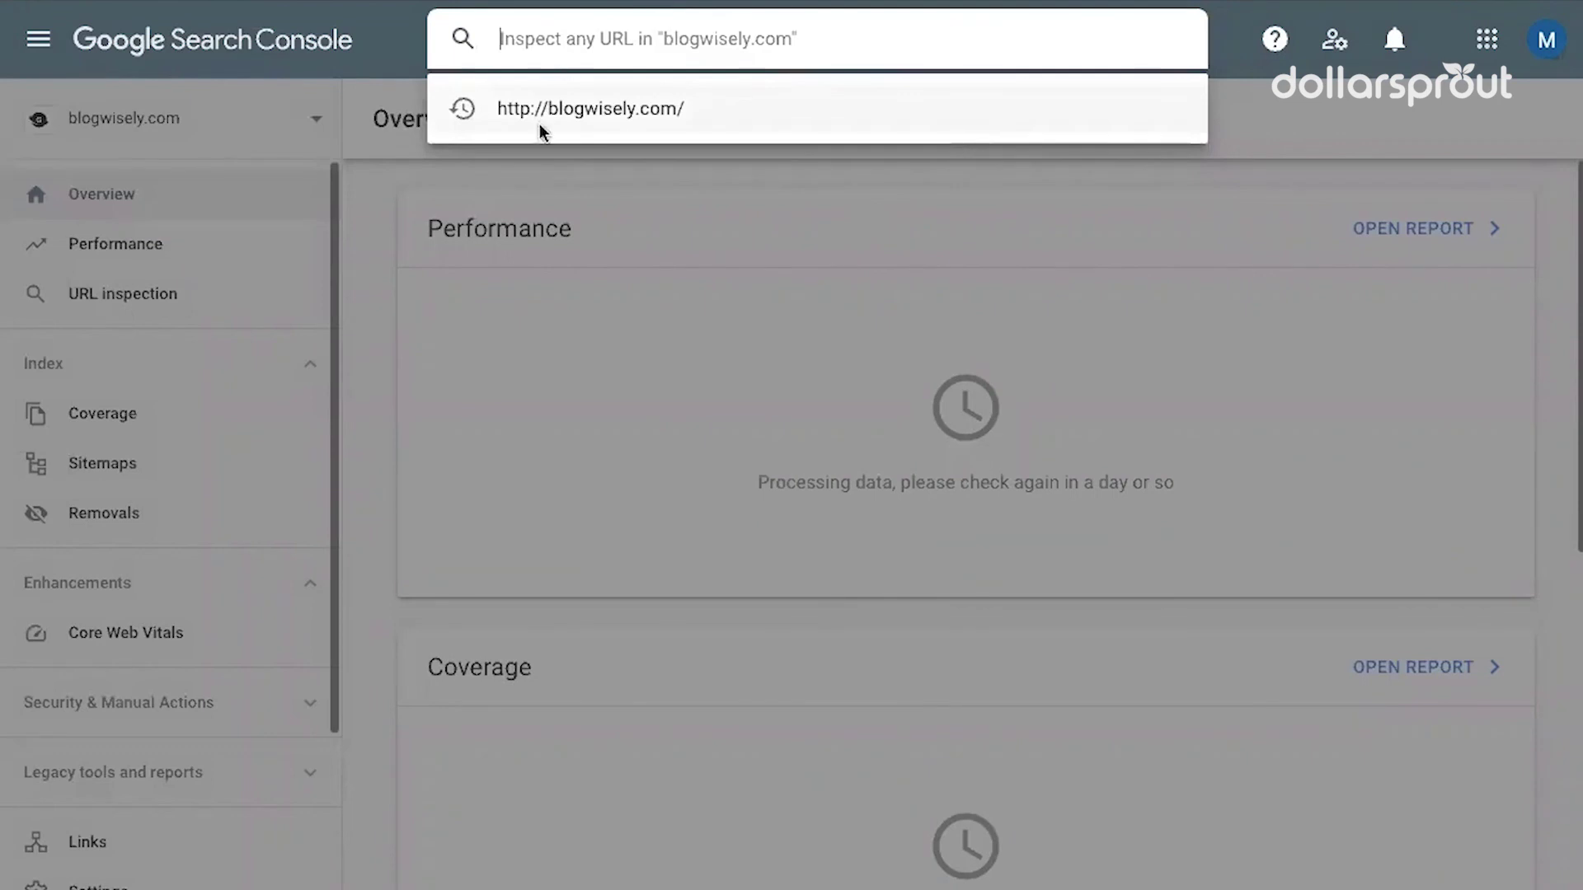
pyautogui.click(794, 236)
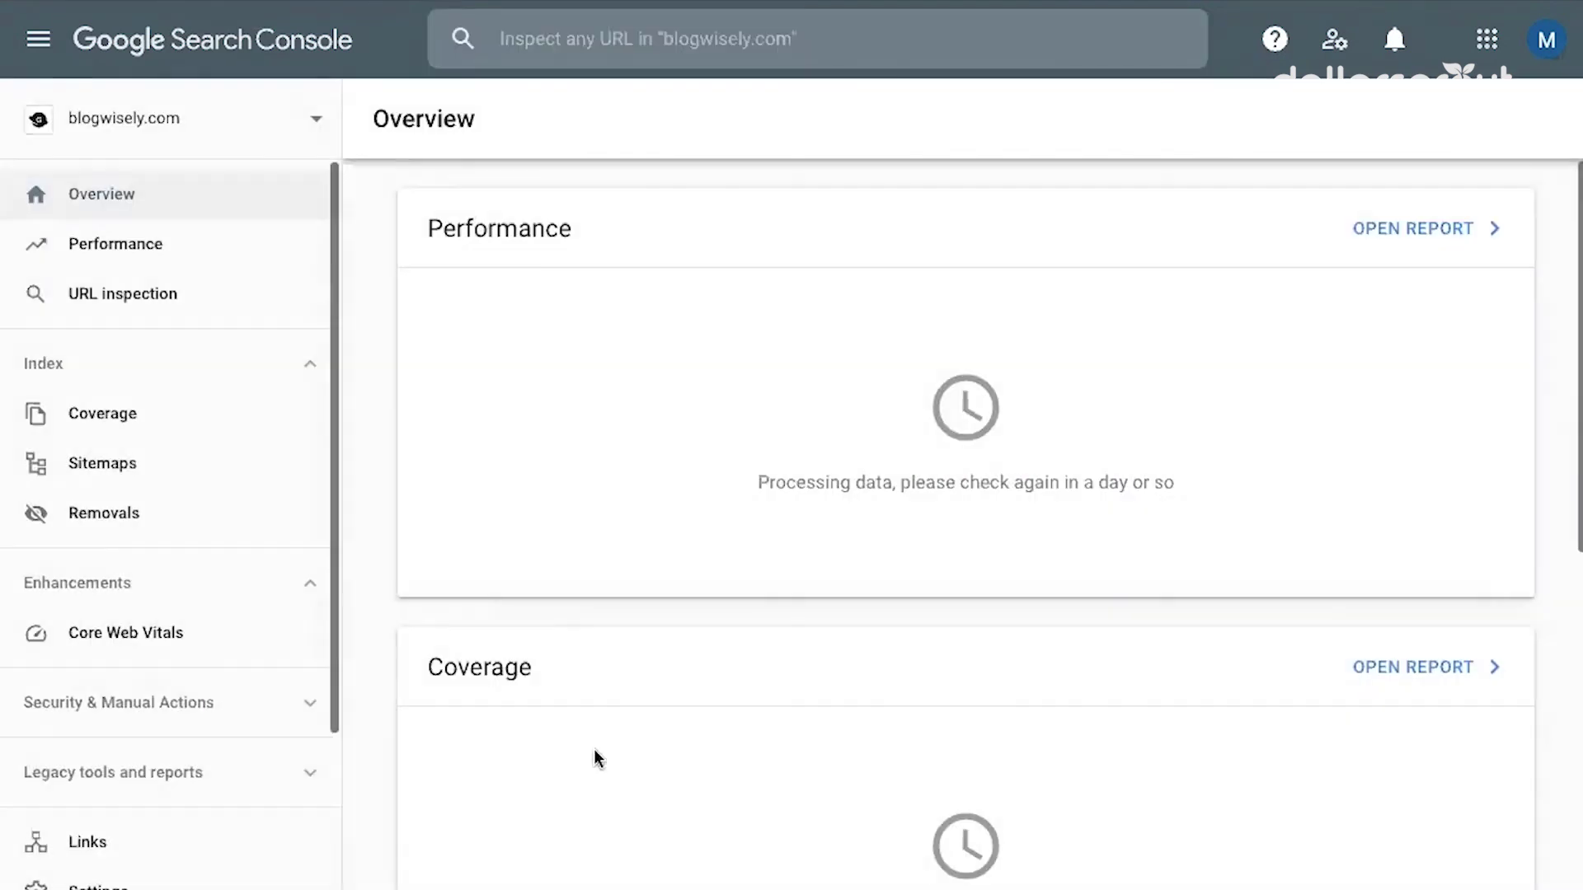